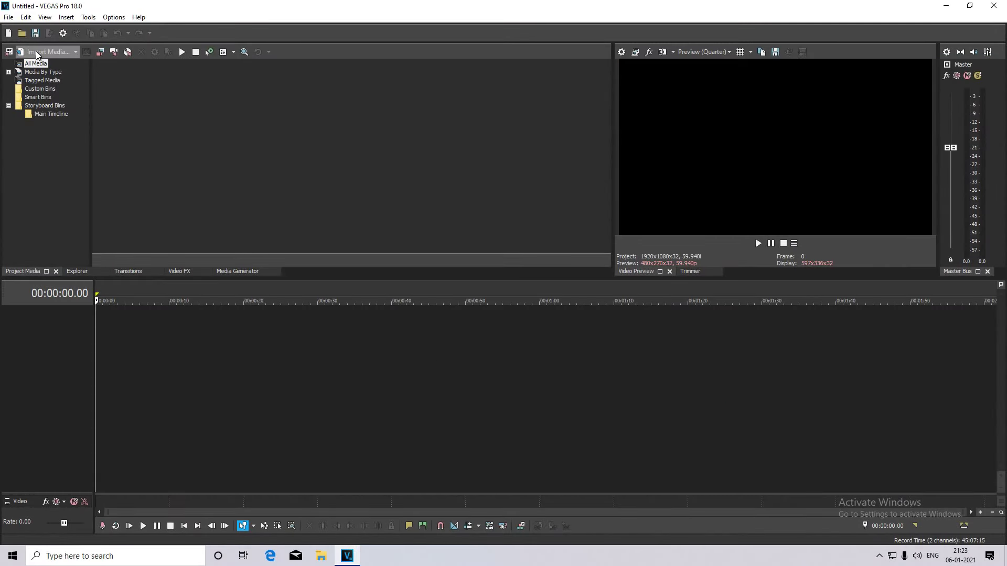
Import dame snipe.mp4 from the Public Videos\Valorant folder into the project media
left_click(49, 52)
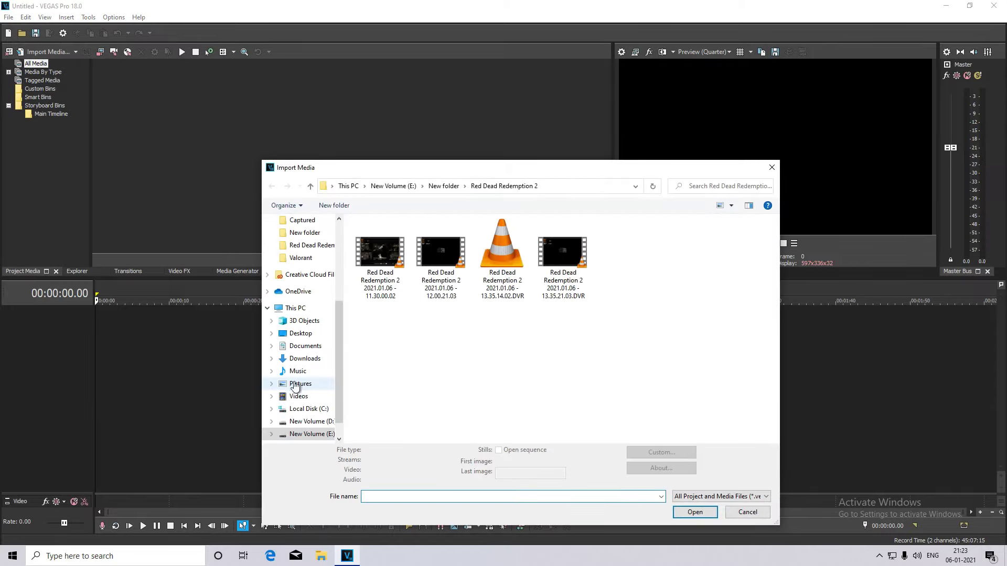
left_click(313, 412)
left_click(303, 310)
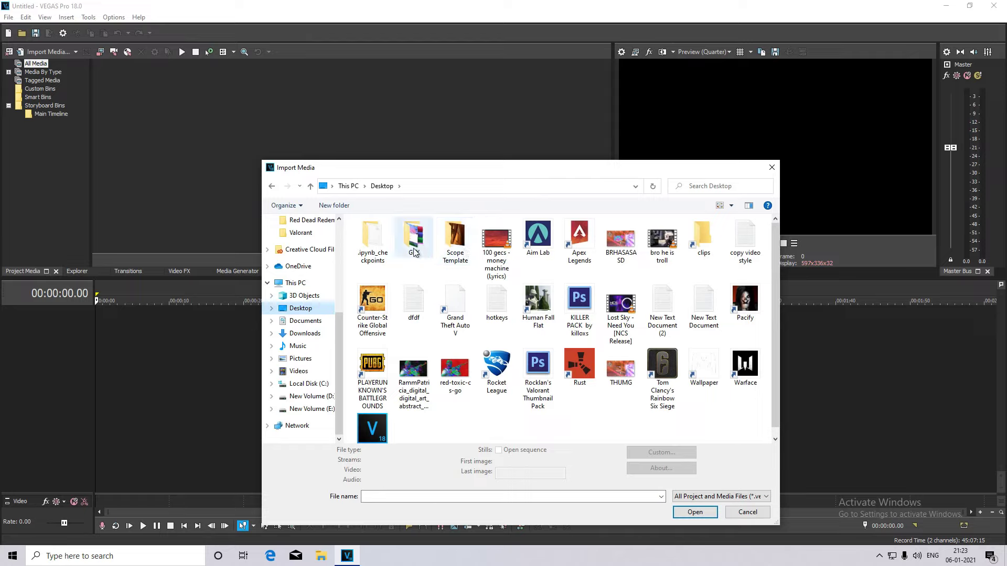
double_click(682, 246)
left_click(301, 232)
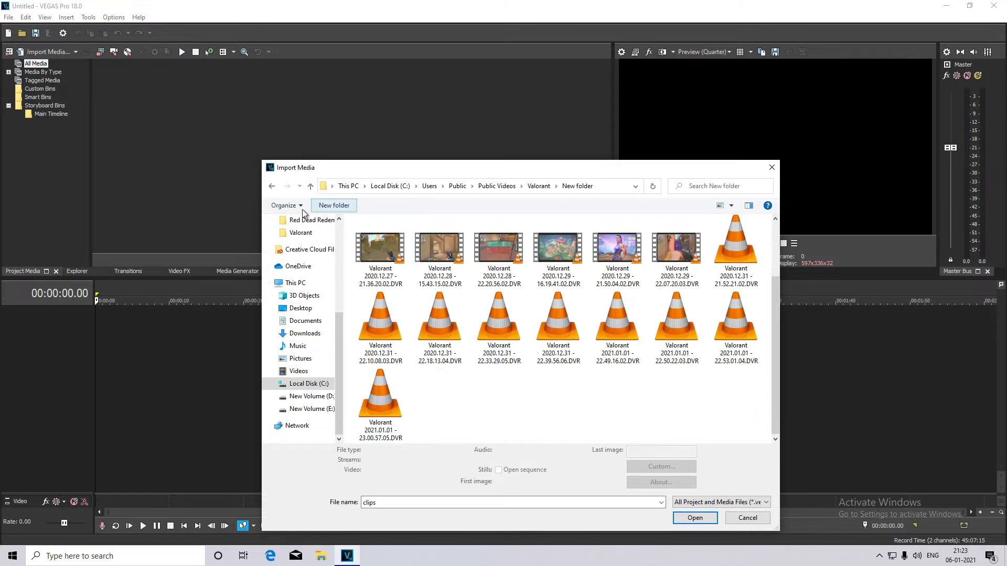
left_click(555, 323)
left_click(695, 518)
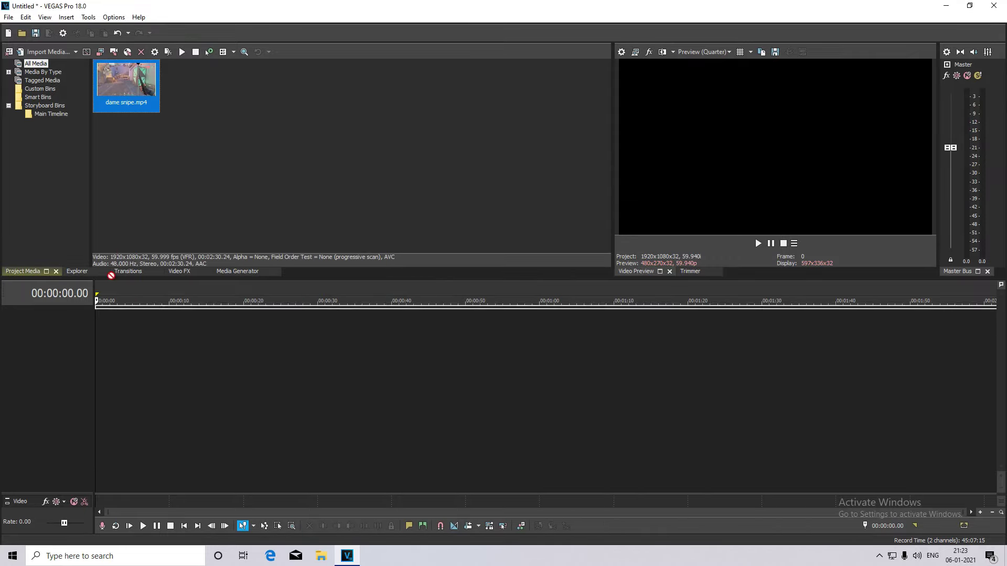
left_click(161, 371)
Insert extra video and audio tracks on the timeline
right_click(190, 382)
left_click(220, 411)
right_click(189, 409)
left_click(239, 438)
right_click(209, 440)
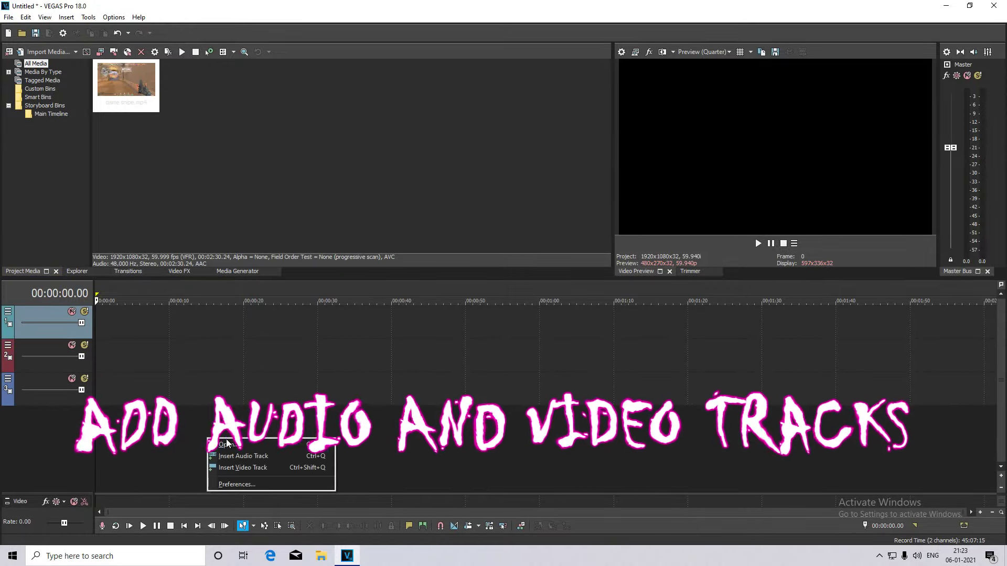
left_click(231, 456)
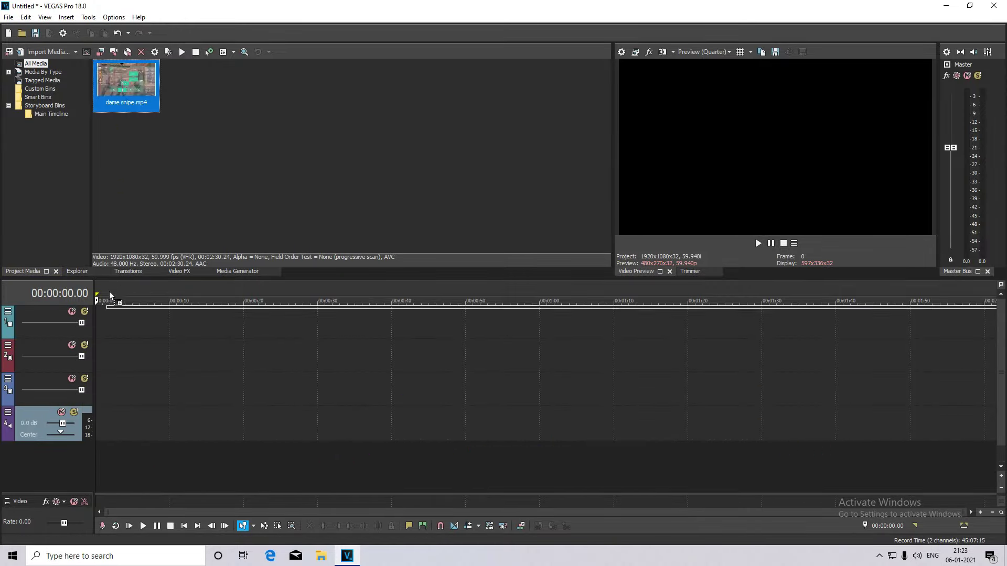
Place dame snipe on the timeline keeping current project settings, video on track 4, audio on track 5
left_click_drag(102, 323, 103, 324)
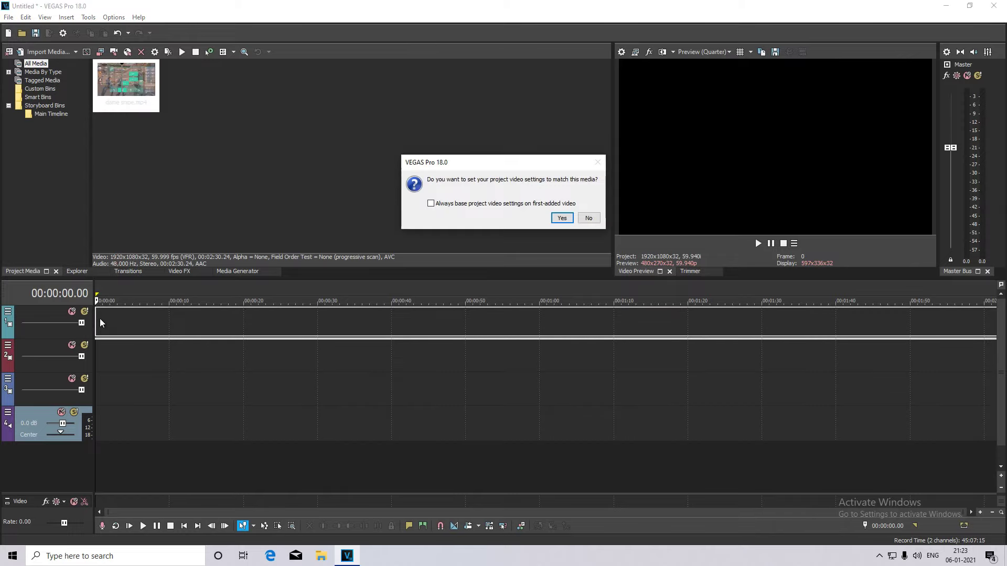
left_click(588, 218)
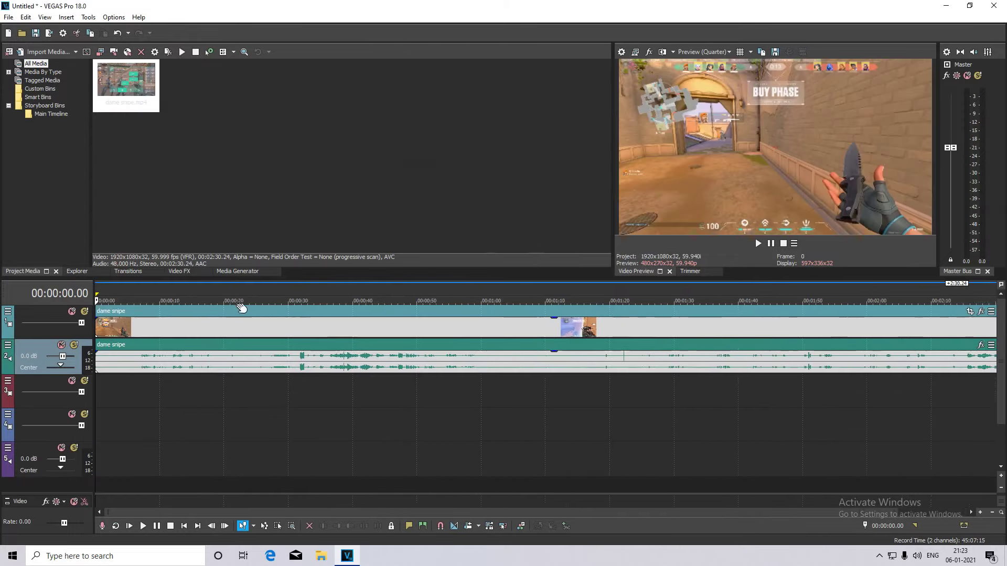
left_click(103, 313)
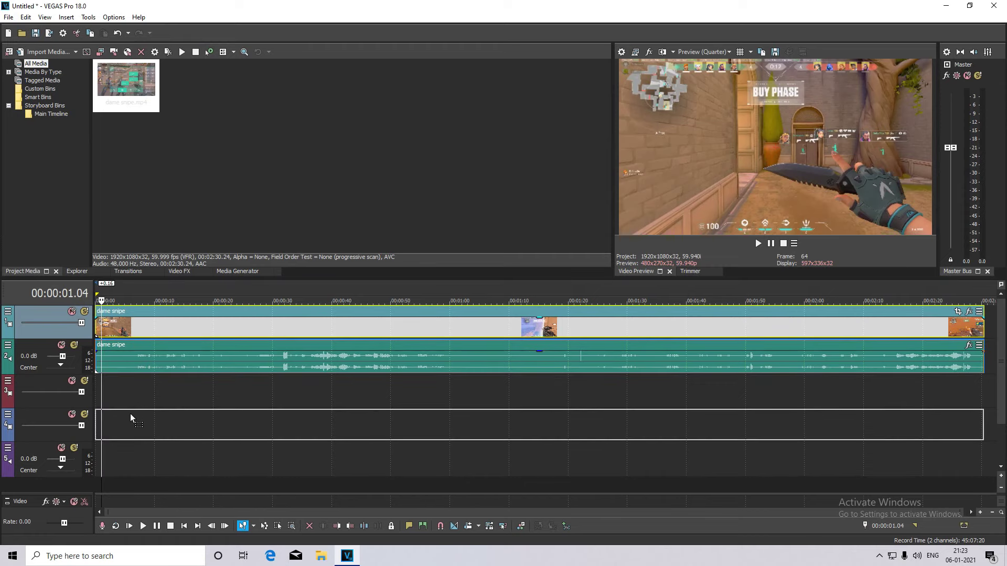
left_click_drag(131, 415, 132, 414)
left_click(147, 347)
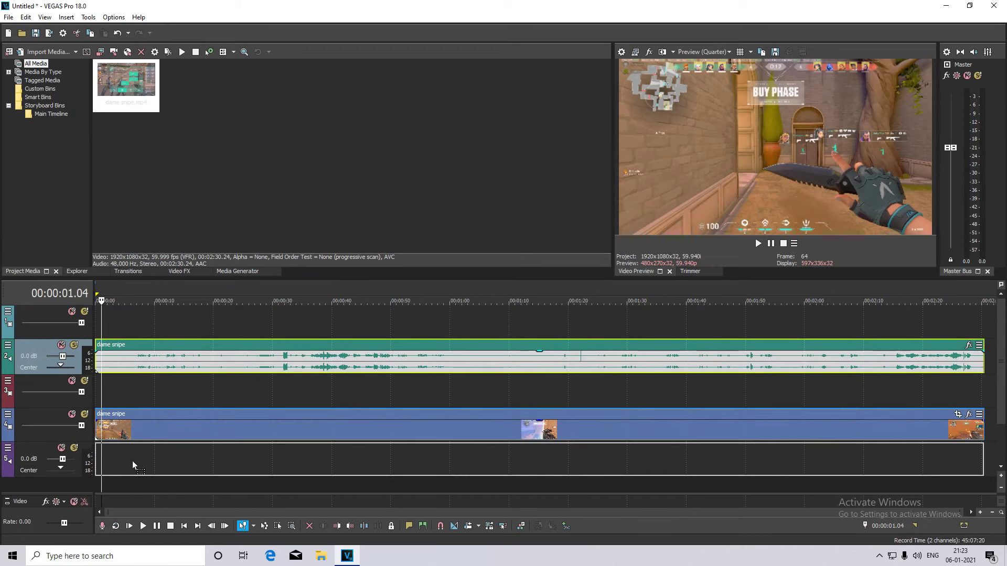
left_click_drag(132, 461, 123, 457)
left_click(138, 423)
Scrub through the clip and settle on the sniper shot near 2:11
left_click(191, 417)
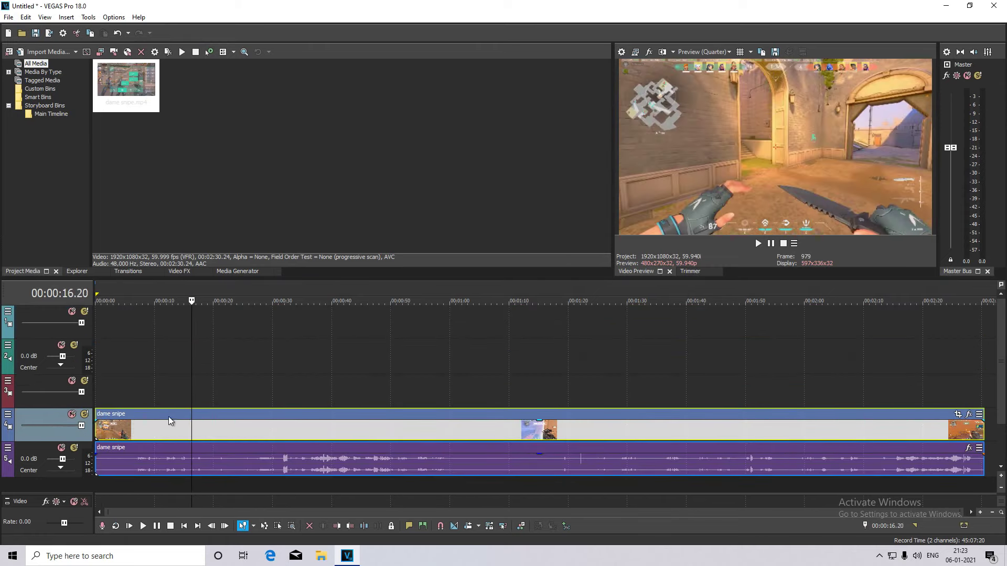
left_click(203, 414)
left_click(235, 415)
left_click(267, 414)
left_click(291, 413)
left_click(341, 413)
left_click(391, 414)
left_click(438, 414)
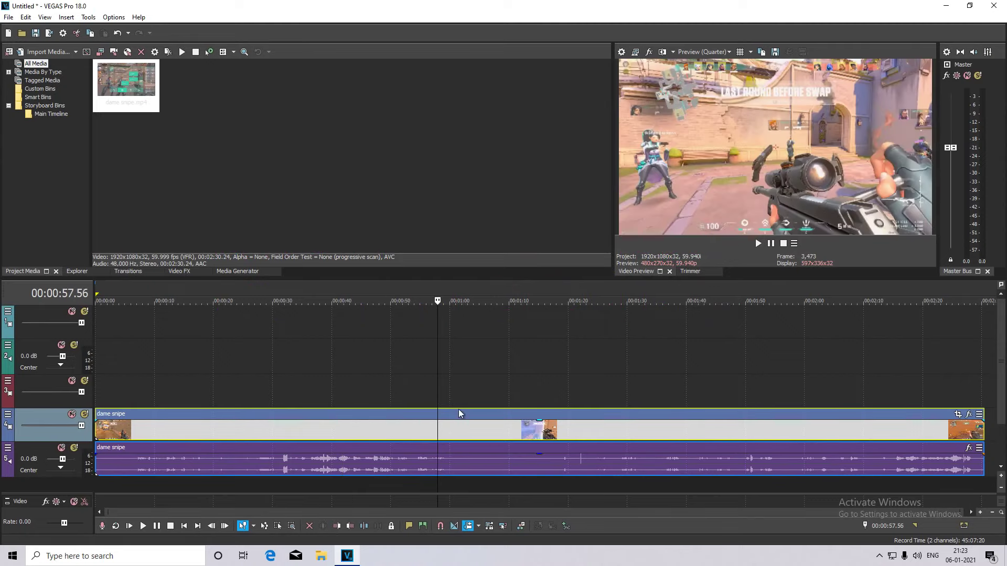
left_click(490, 415)
left_click(517, 417)
left_click(544, 418)
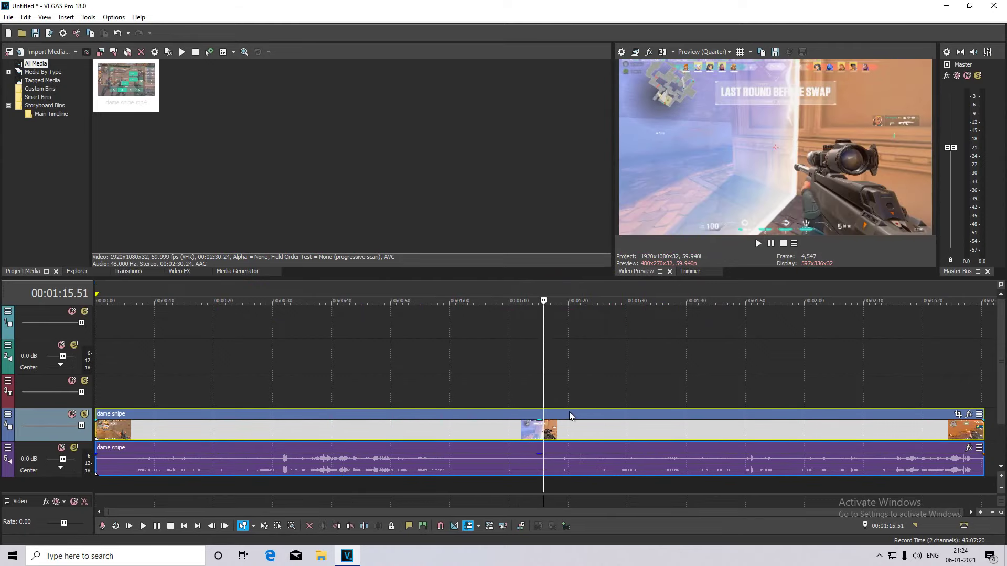
left_click(587, 418)
left_click(652, 419)
left_click(813, 415)
left_click(898, 414)
left_click(871, 414)
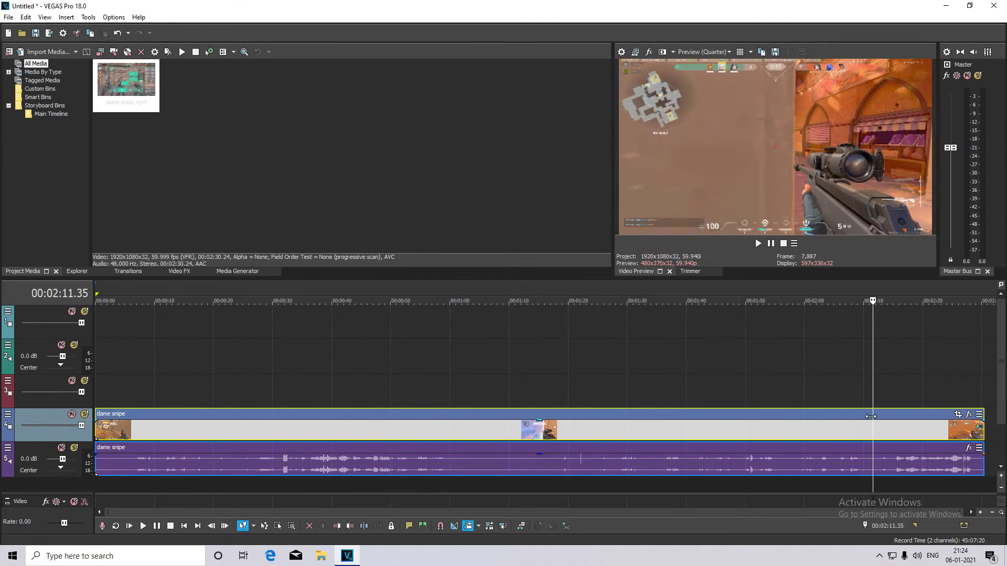
scroll(616, 355, "up", 5)
Split the clip with S and delete the unwanted footage, keeping the short piece
left_click(582, 375)
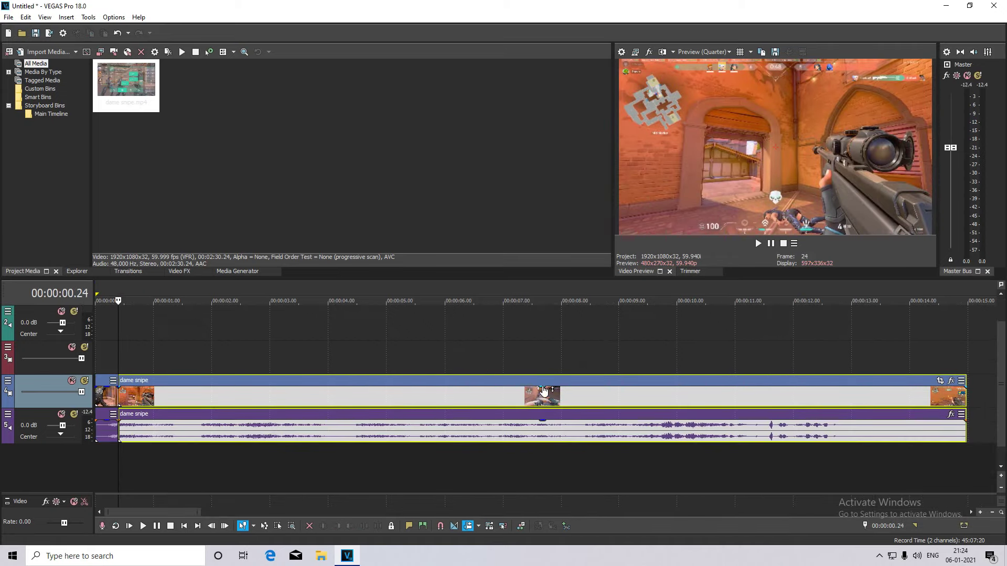
key("s")
key("Delete")
left_click(110, 404)
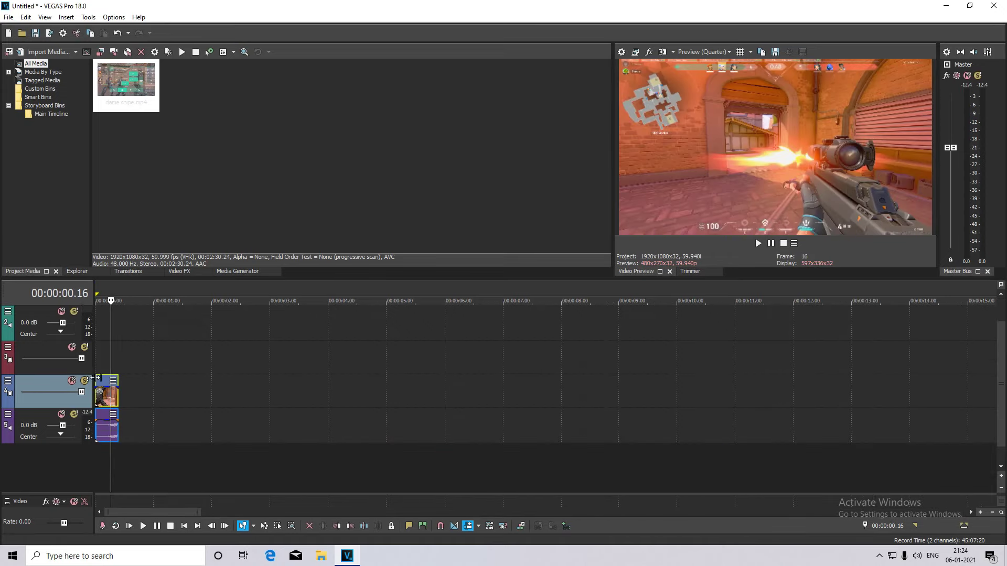
left_click(97, 379)
scroll(173, 401, "up", 2)
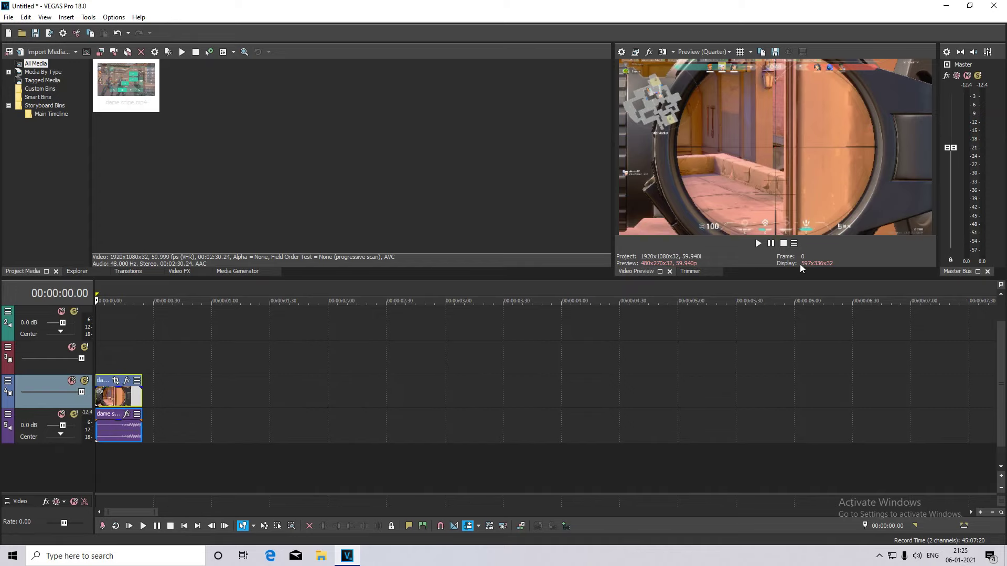
key("space")
left_click(770, 244)
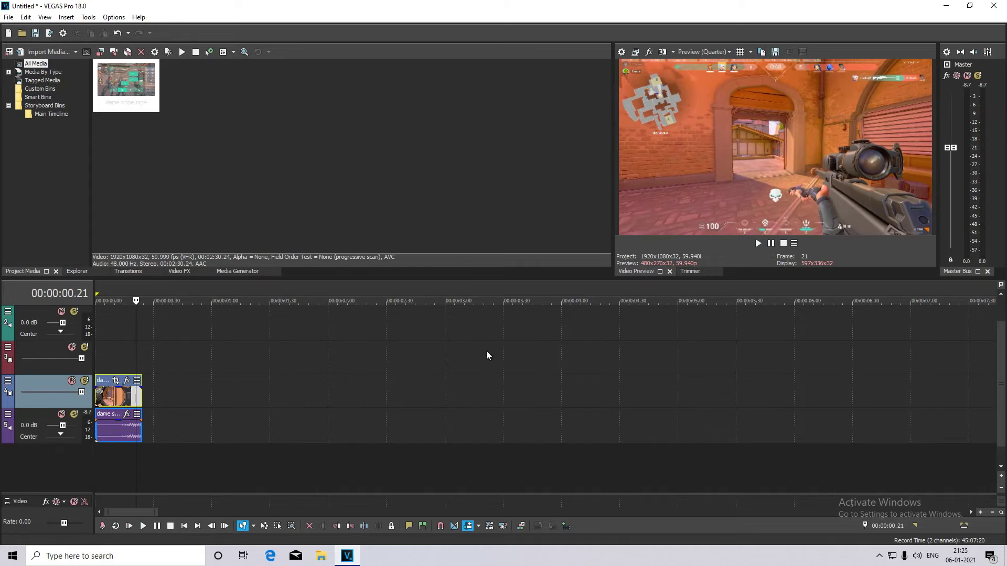
scroll(486, 373, "up", 3)
scroll(655, 360, "up", 2)
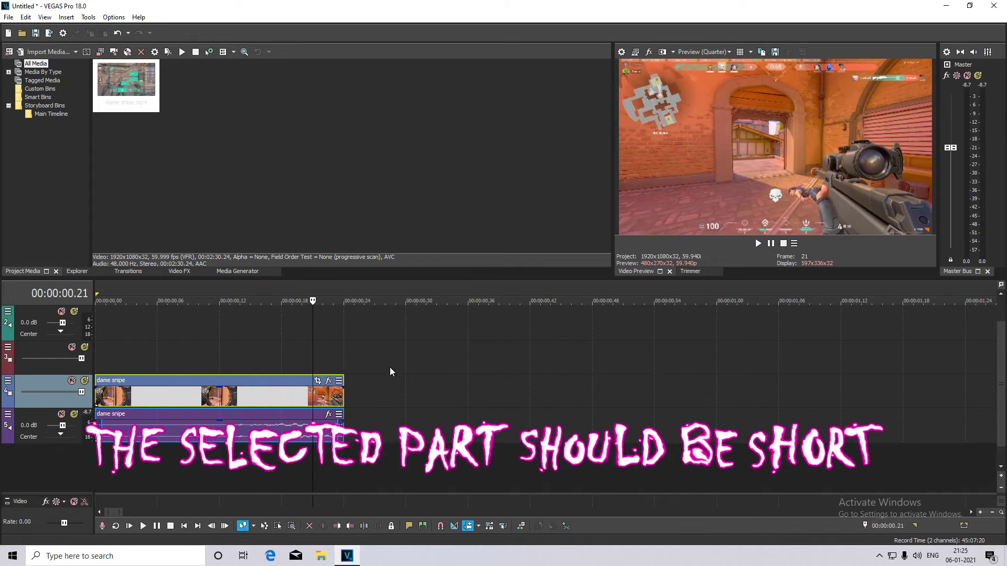
left_click(771, 245)
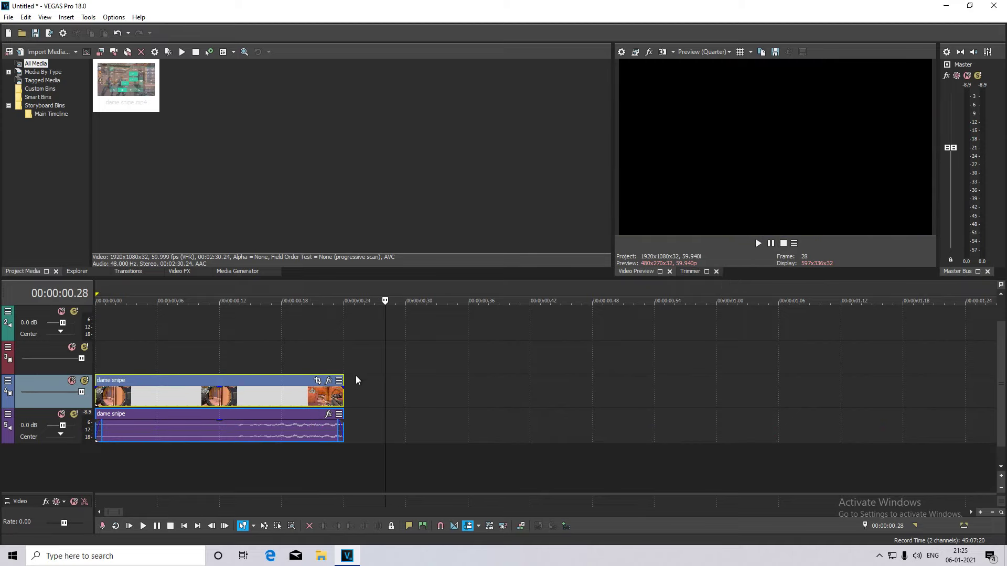
left_click(304, 381)
left_click(290, 383)
left_click(281, 384)
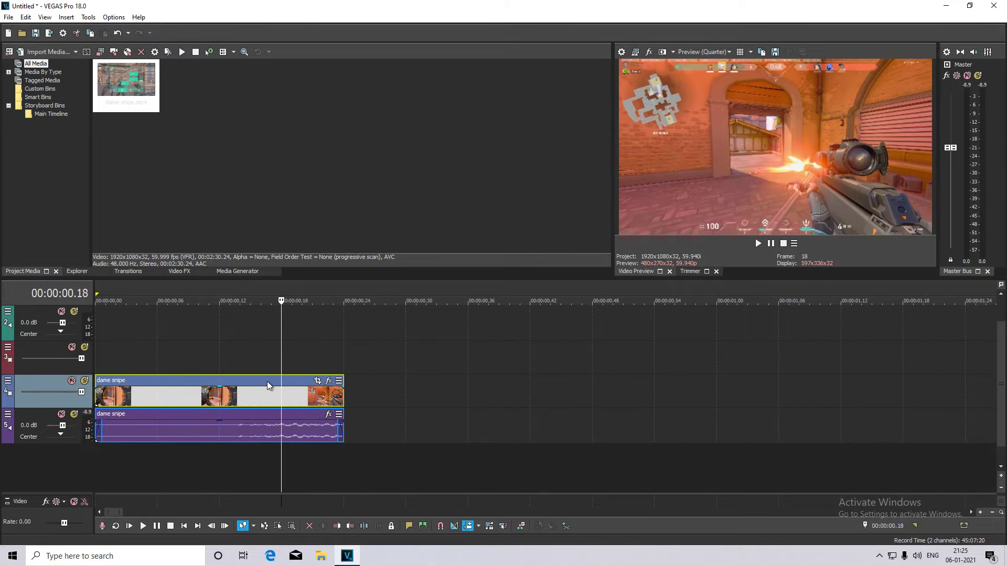
left_click(251, 385)
left_click(771, 245)
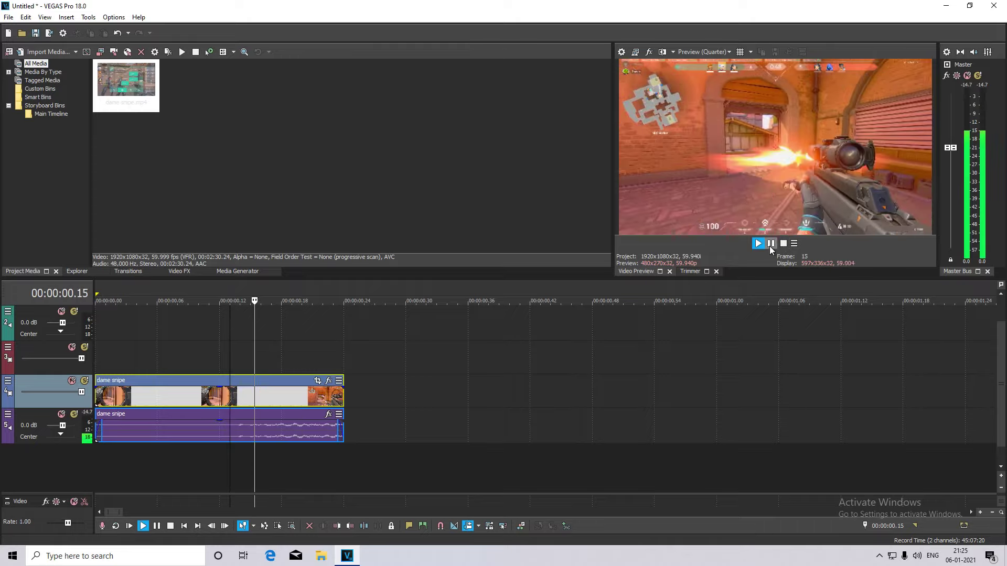
left_click(771, 248)
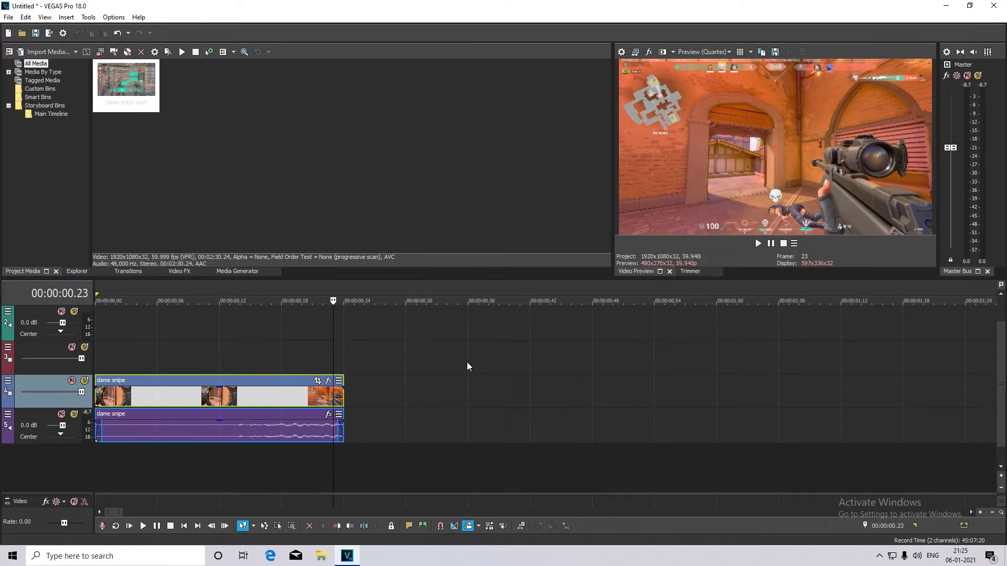
key("s")
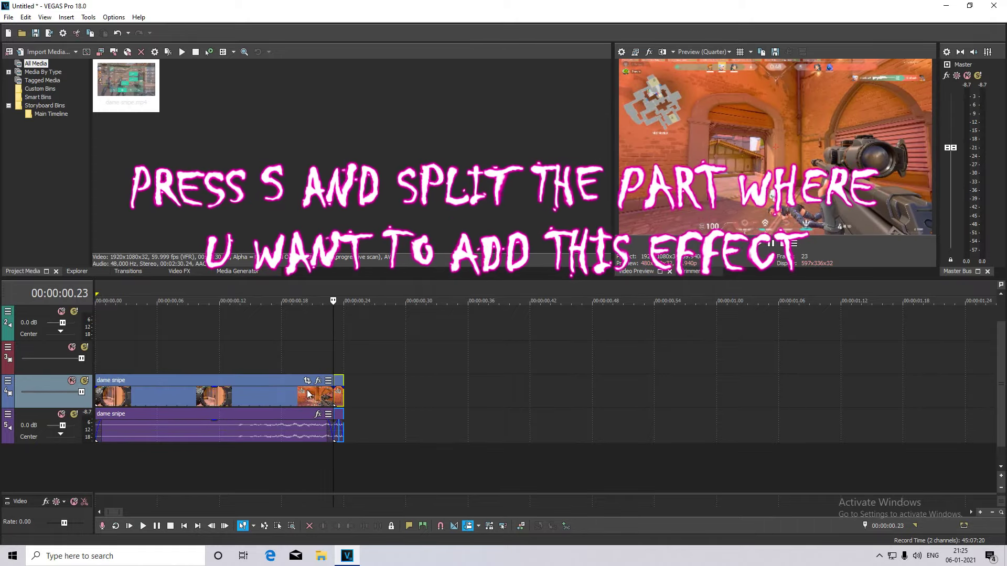
Ctrl-stretch the part after the split into slow motion, its audio marked 25.0%
scroll(381, 392, "up", 2)
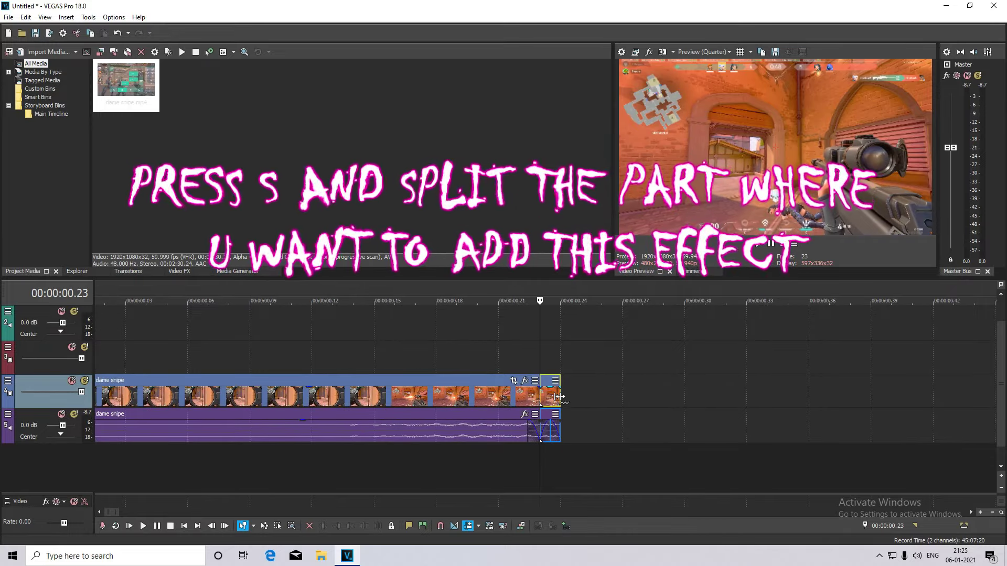
left_click_drag(561, 397, 746, 393)
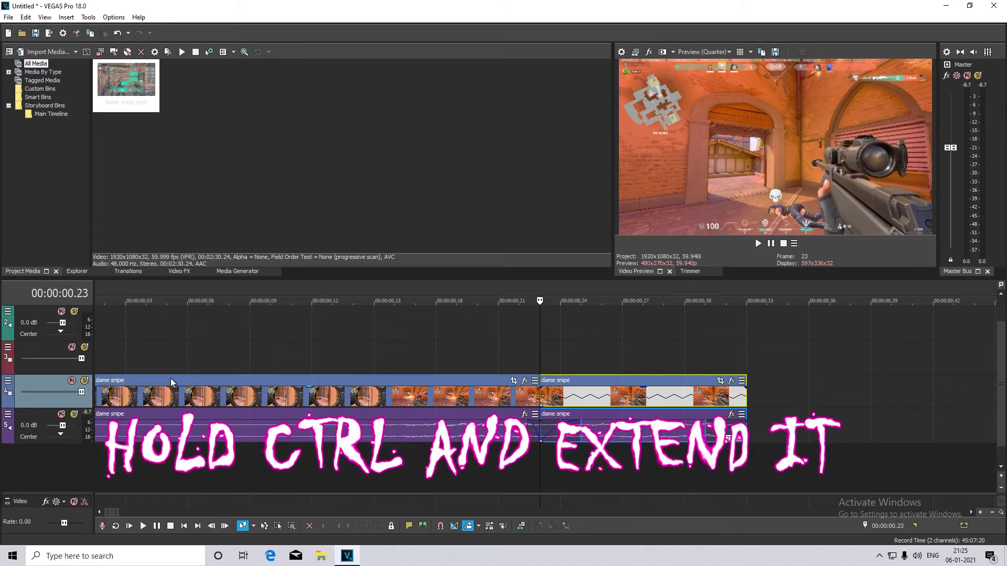
left_click(101, 385)
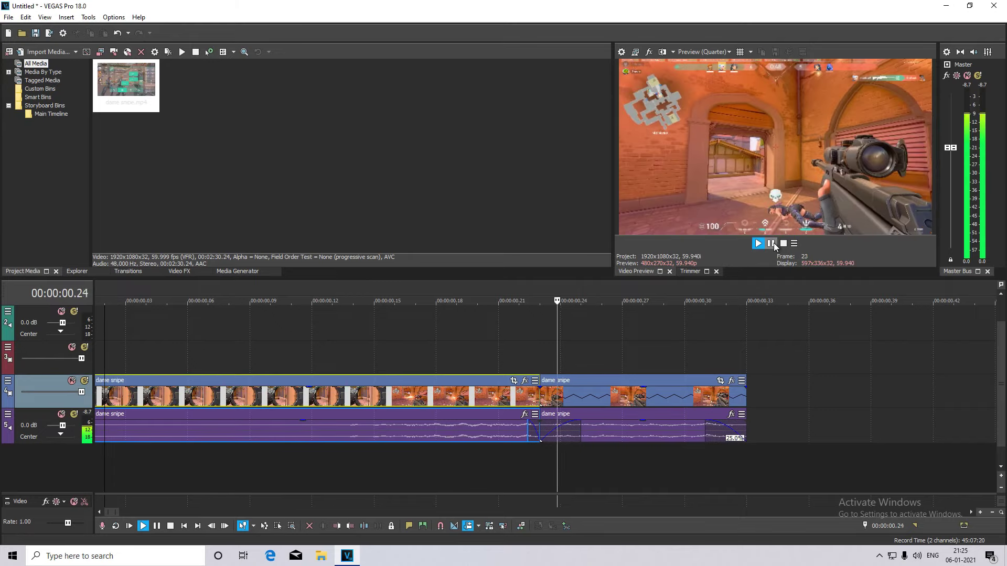
left_click(577, 389)
left_click(647, 422)
Delete the slowed part's audio, stretch its video to about 00:00:00.41, and open Event Pan/Crop
key("Delete")
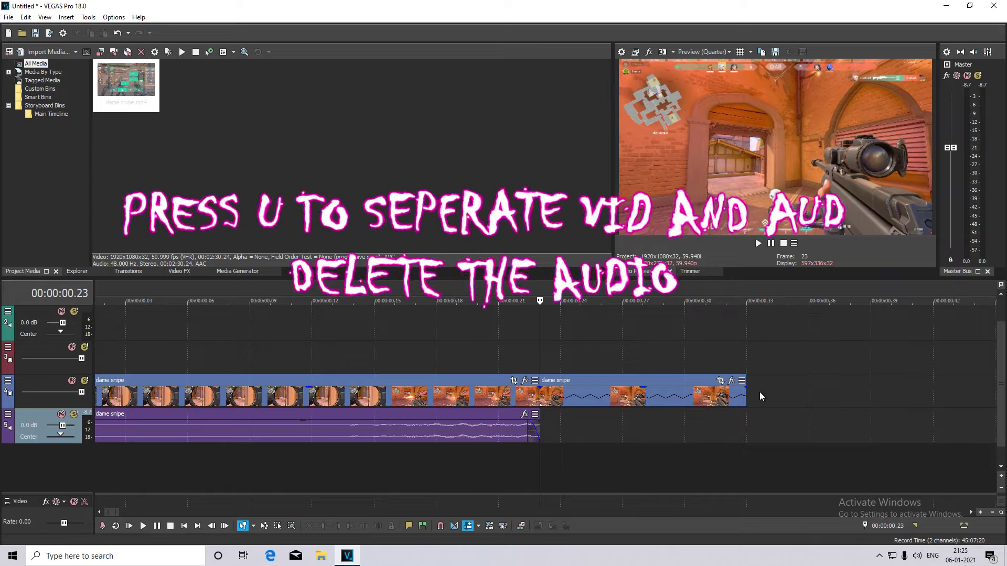
left_click_drag(746, 392, 933, 392)
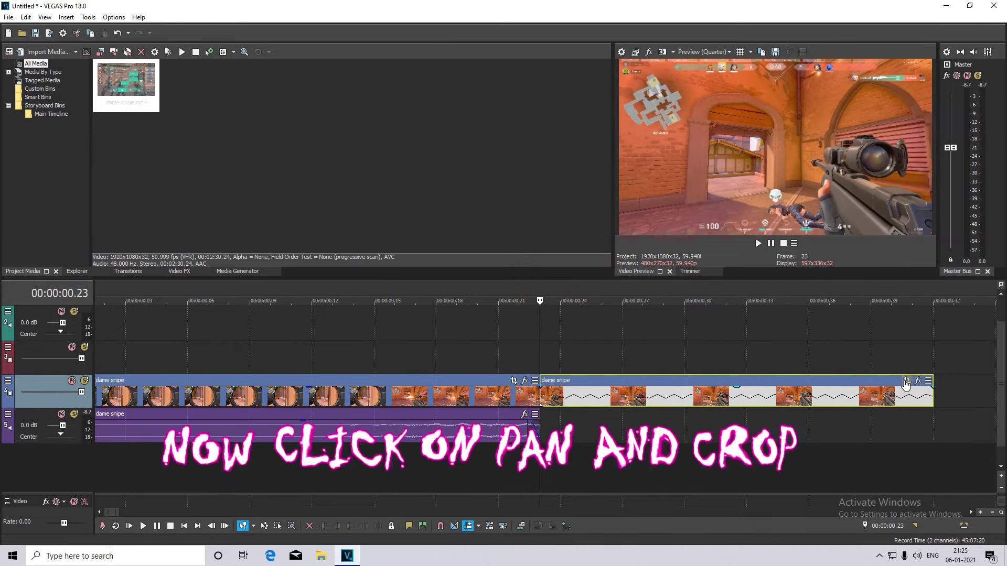
left_click(906, 381)
Add a Smooth-interpolated pan/crop keyframe on the slowed part's last frame
left_click(839, 450)
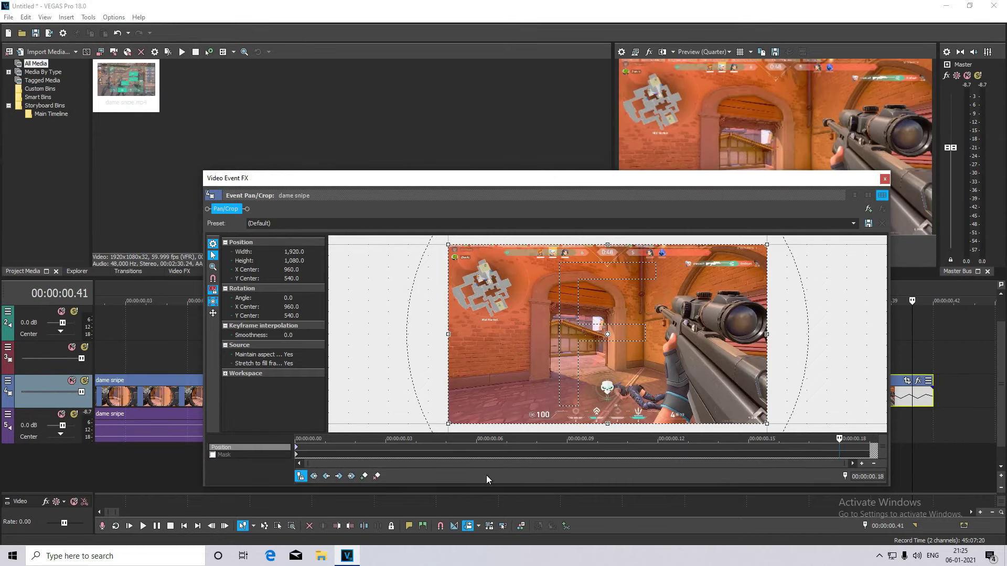
left_click(365, 476)
right_click(839, 447)
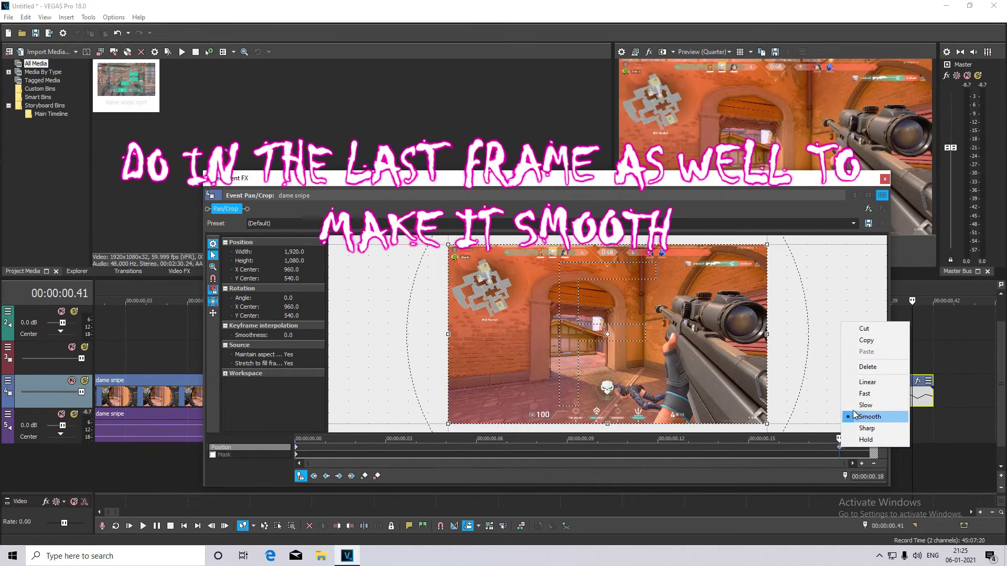
left_click(885, 179)
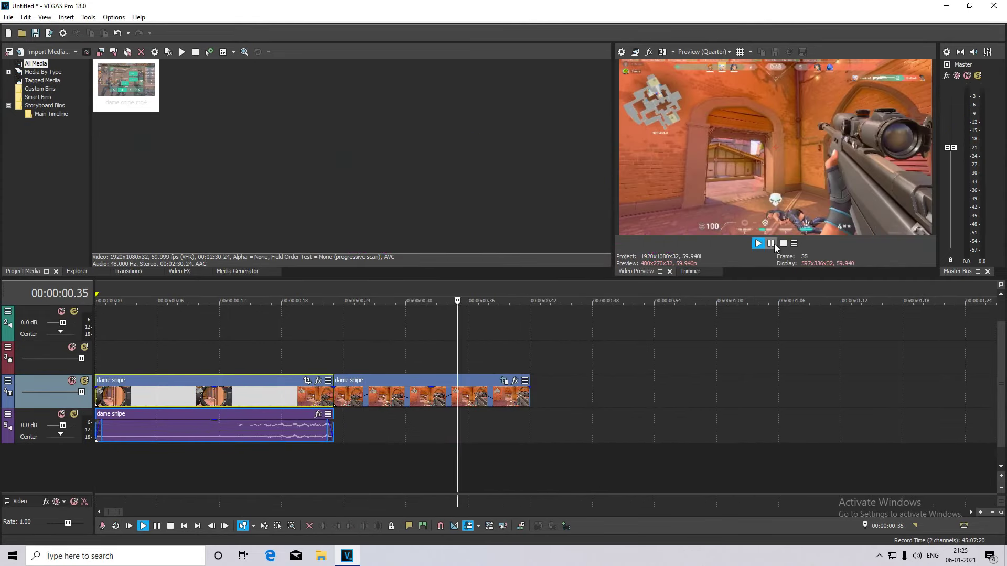
Lengthen the slowed part to about 00:00:00.55
left_click(717, 383)
left_click_drag(529, 394, 675, 394)
left_click(437, 348)
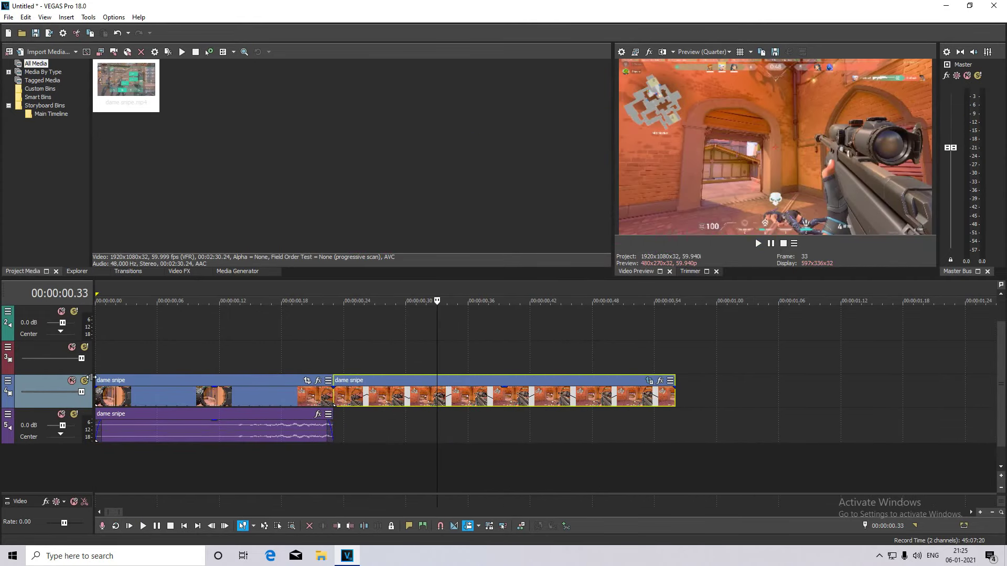
left_click_drag(90, 377, 16, 378)
left_click(204, 336)
right_click(205, 337)
key("Escape")
scroll(211, 336, "up", 1)
key("alt+8")
Apply the TwixtorPRO (Default) preset to the slowed part with Speed % set to 1
type("twix")
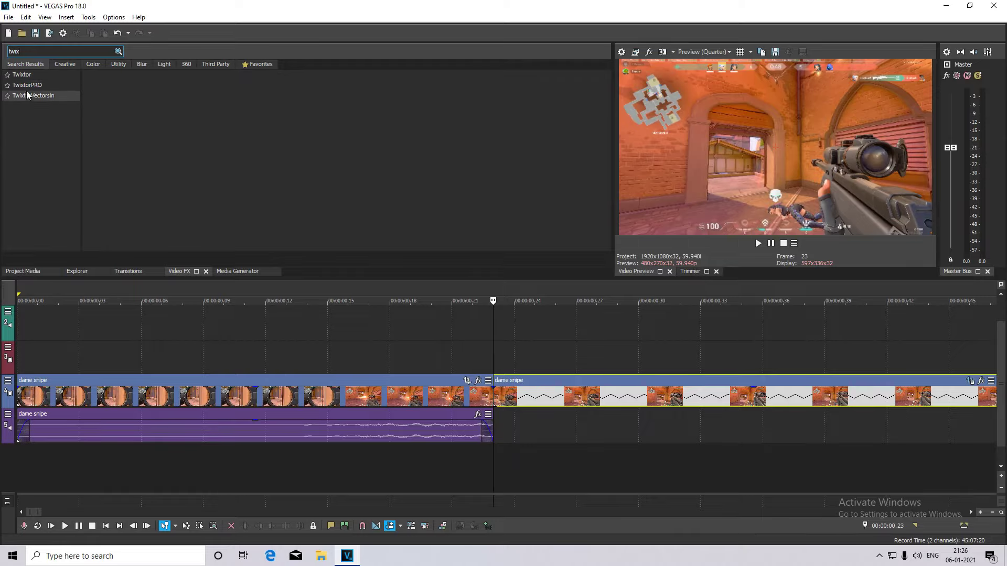
left_click_drag(142, 109, 495, 386)
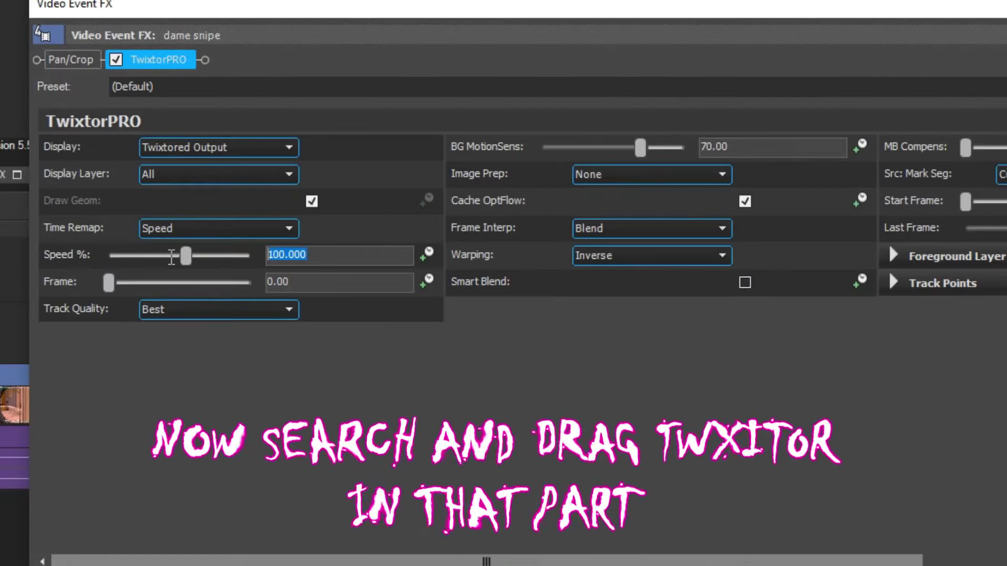
double_click(367, 315)
type("1")
key("Return")
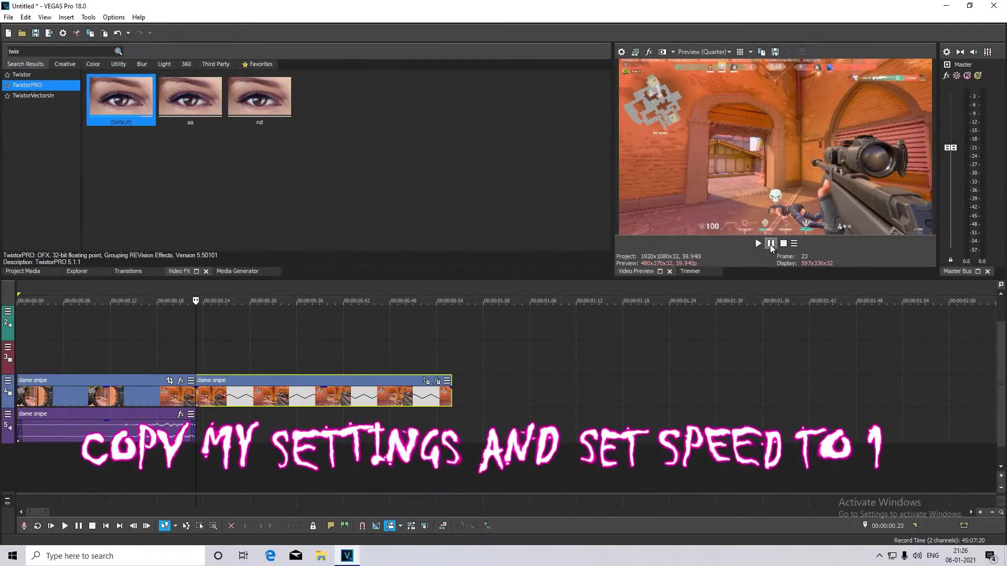
Play back the TwixtorPRO slow-motion result in the preview
key("space")
left_click(781, 245)
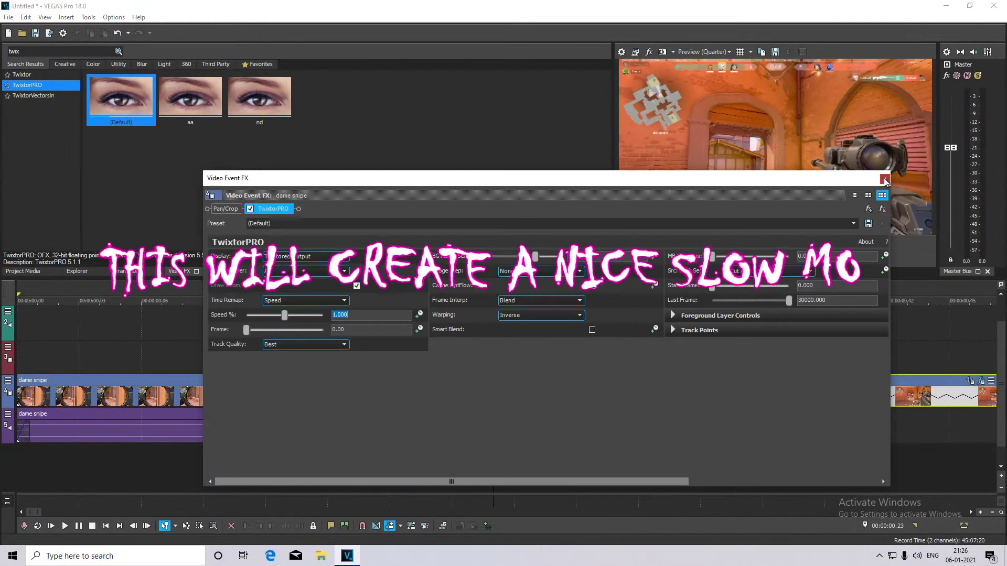
key("space")
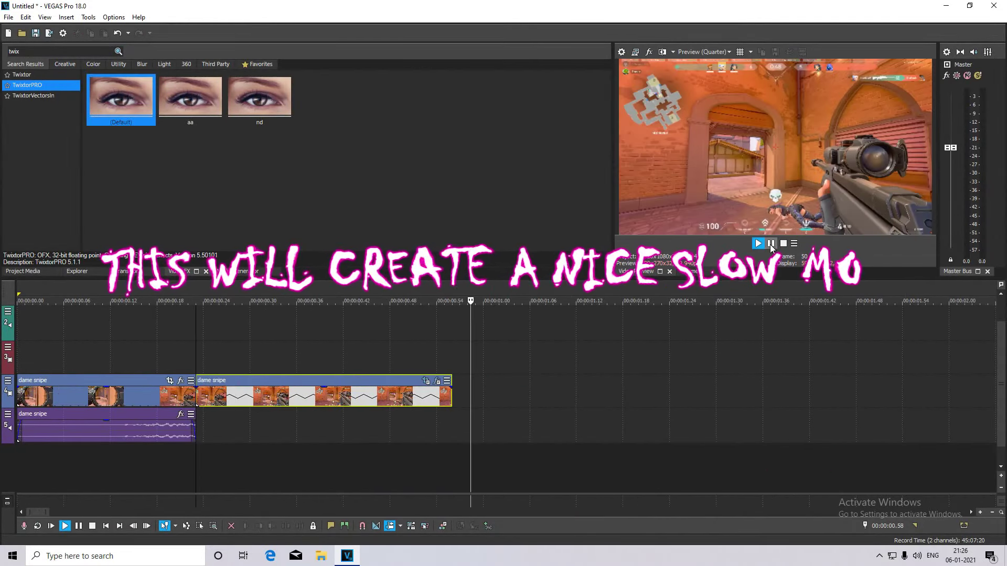
Copy the slowed dame snipe event and paste it onto track 3
key("space")
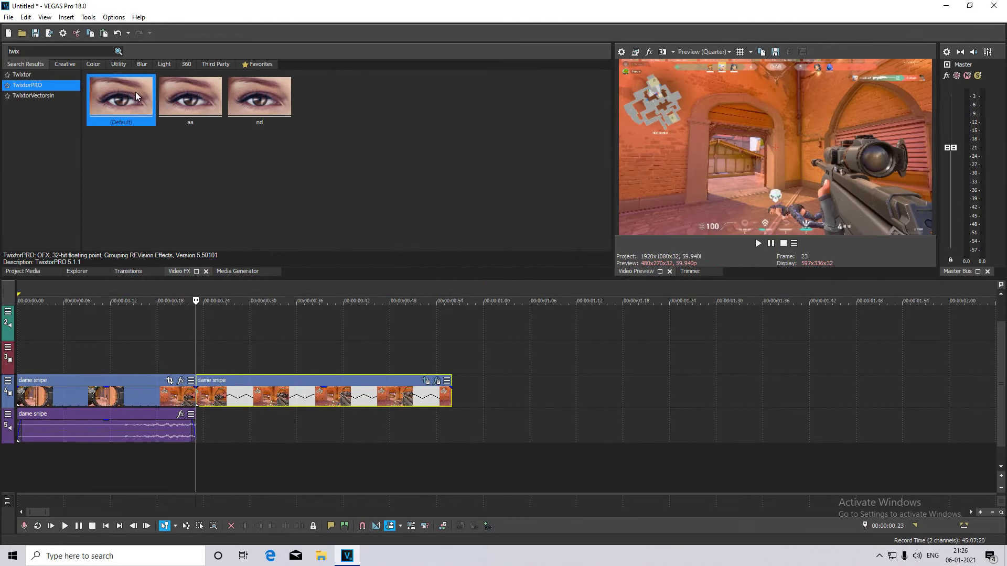
right_click(211, 380)
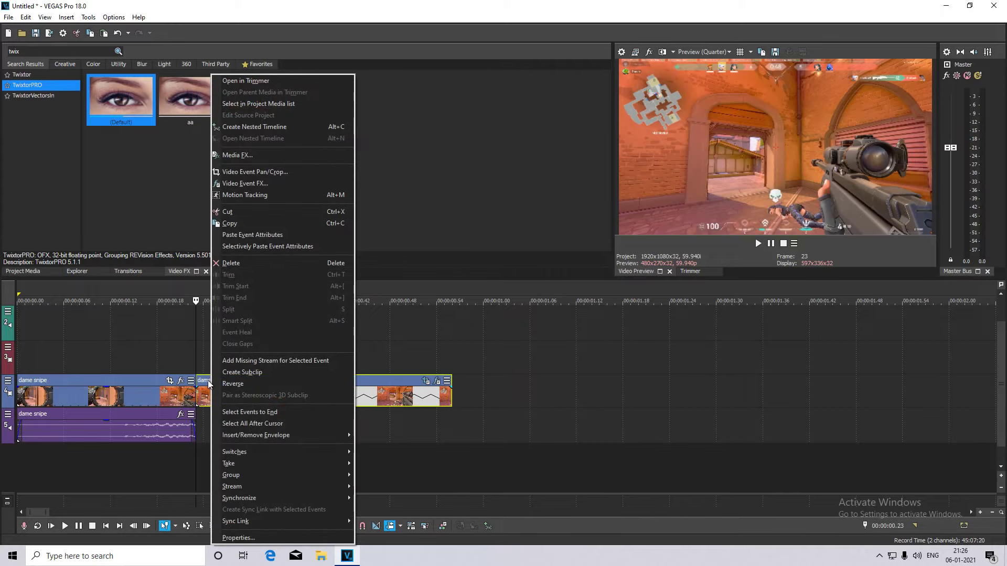
left_click(226, 223)
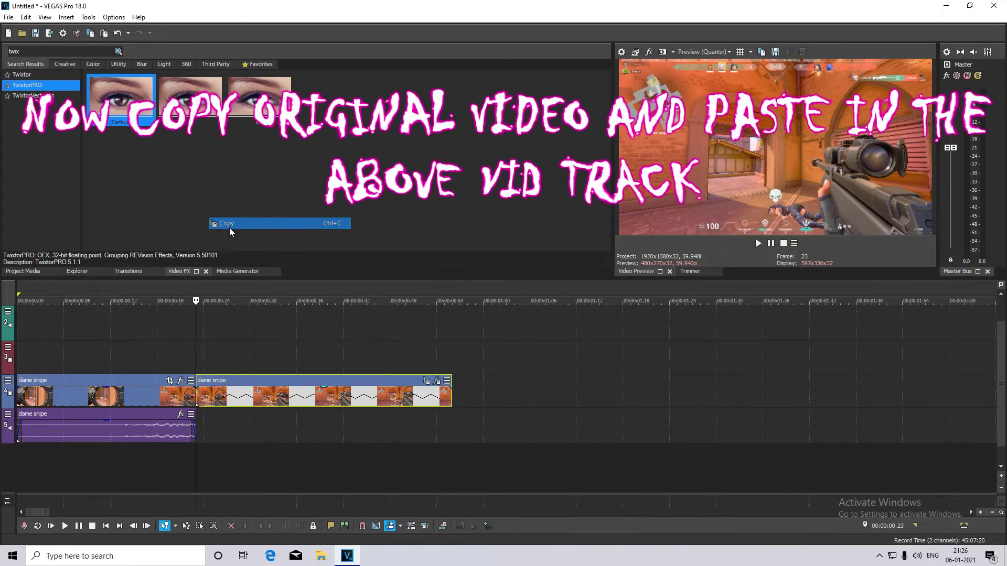
left_click(198, 351)
key("ctrl+v")
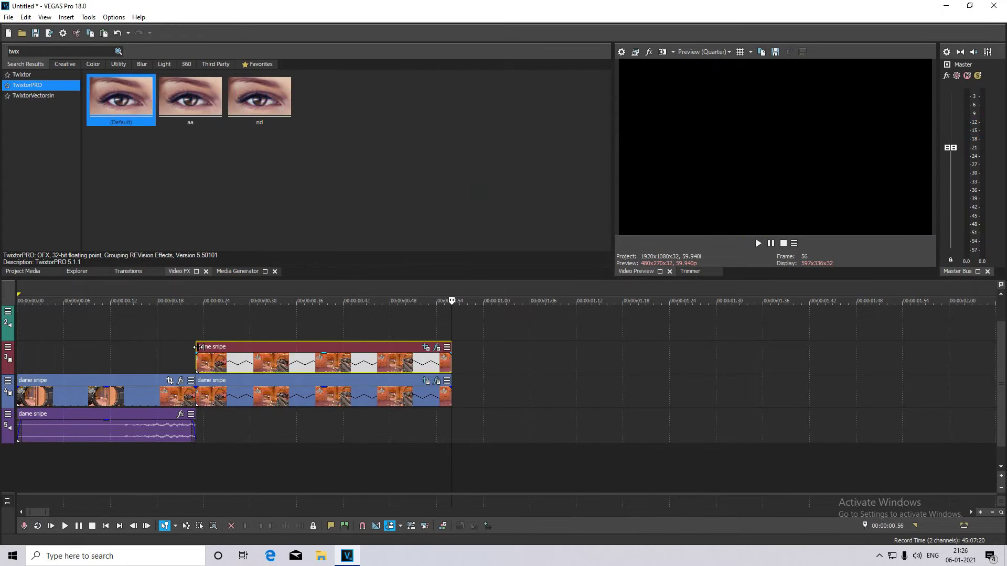
scroll(258, 359, "up", 2)
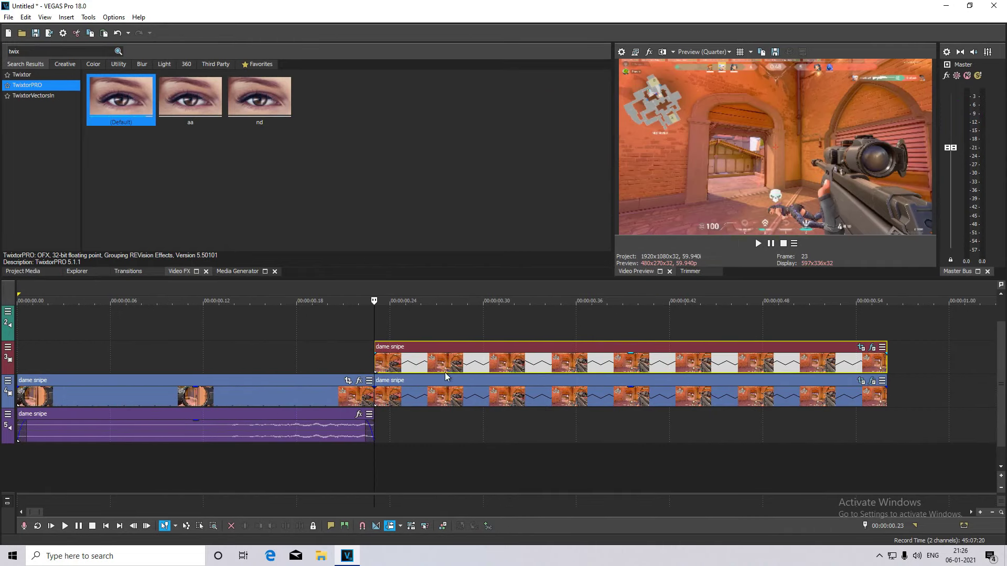
scroll(238, 347, "down", 1)
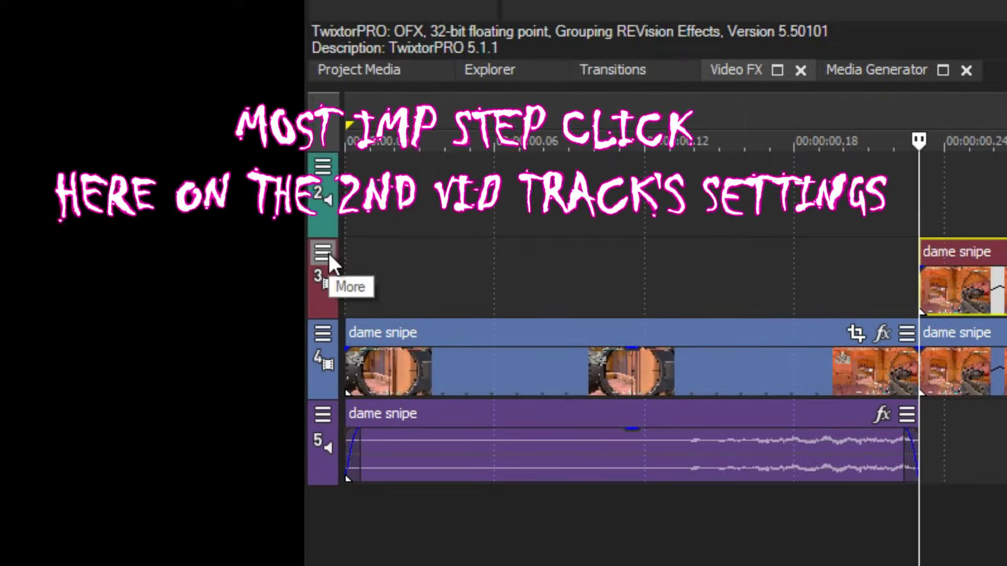
Set track 3's compositing mode to Add
left_click(329, 253)
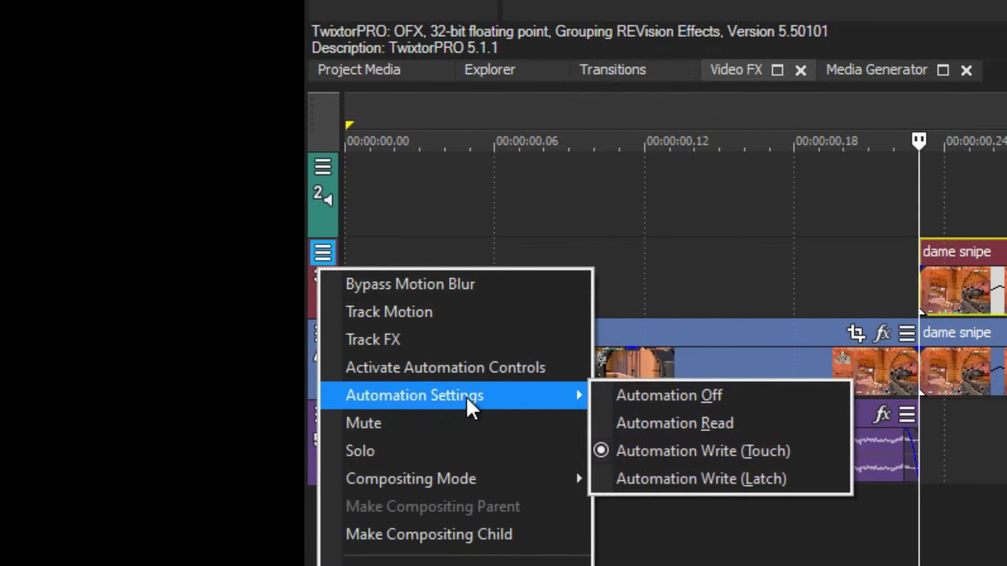
mouse_move(578, 471)
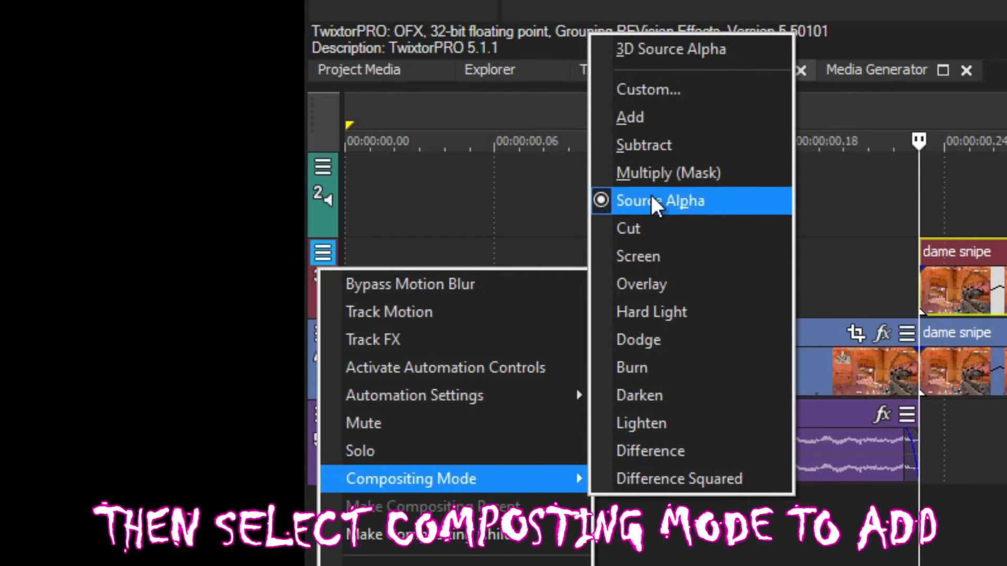
left_click(638, 118)
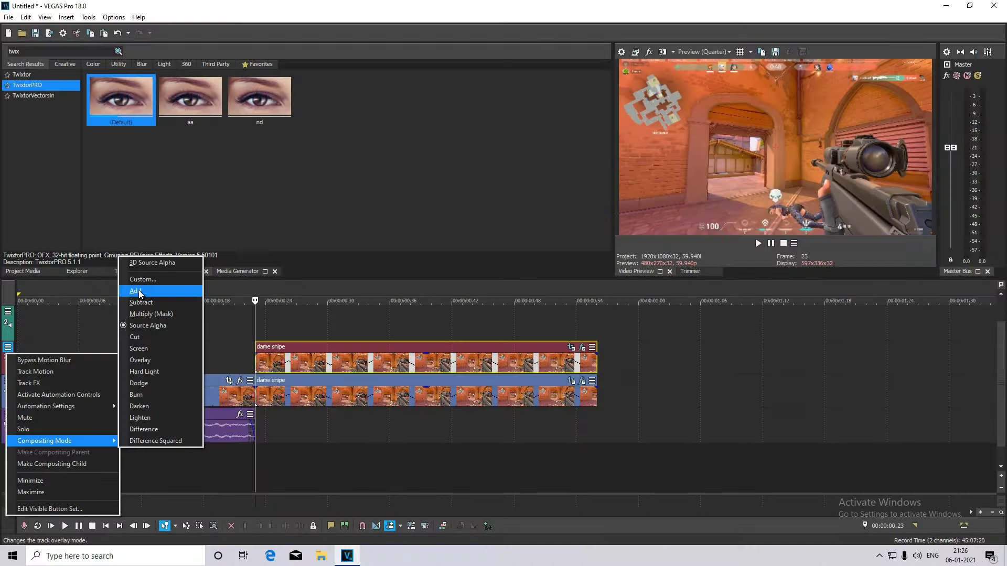
left_click(206, 293)
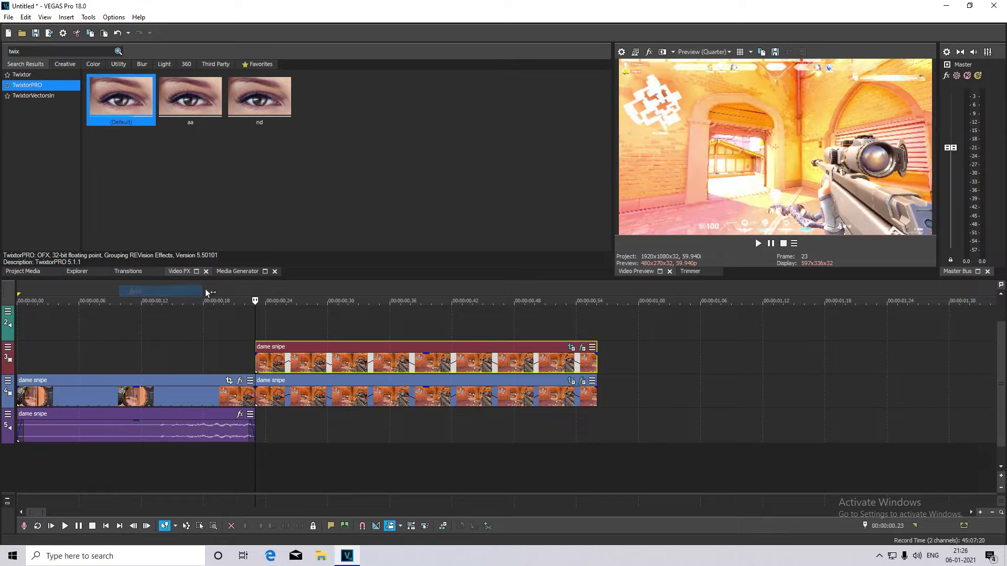
Enable masking in the copy's Pan/Crop and trace pen points around the sniper rifle
left_click(571, 347)
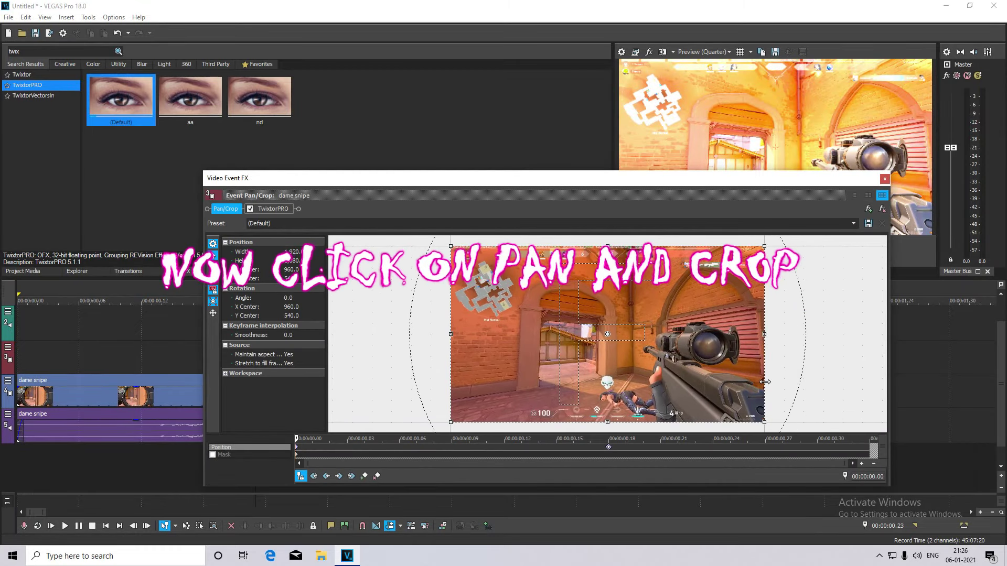
left_click_drag(656, 179, 614, 89)
left_click_drag(462, 394, 462, 496)
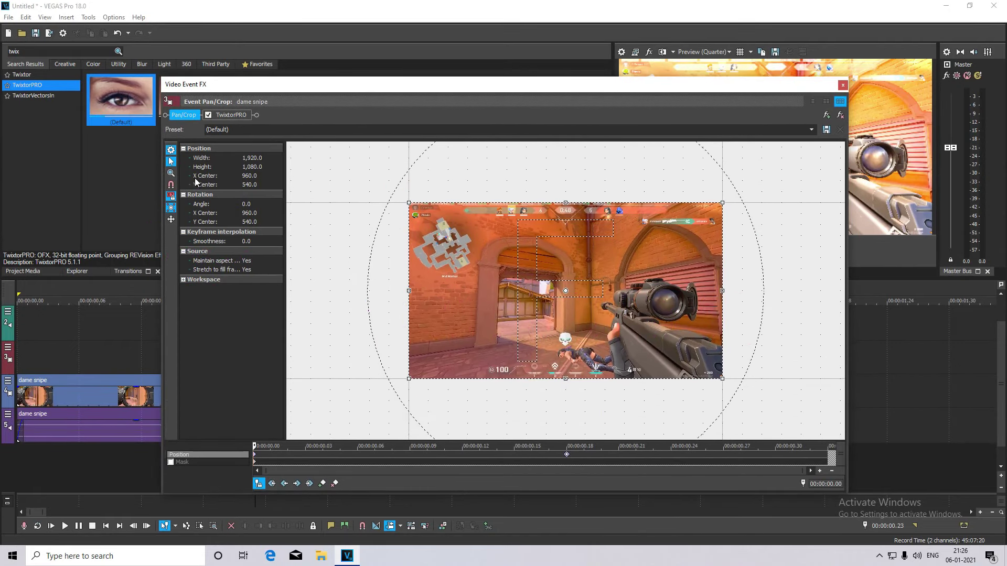
left_click(170, 462)
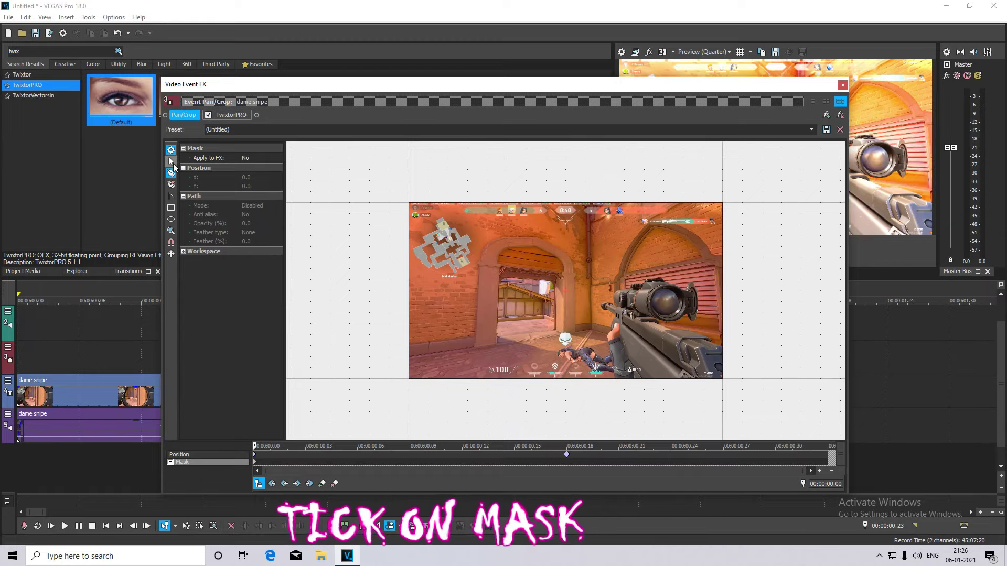
scroll(399, 274, "up", 2)
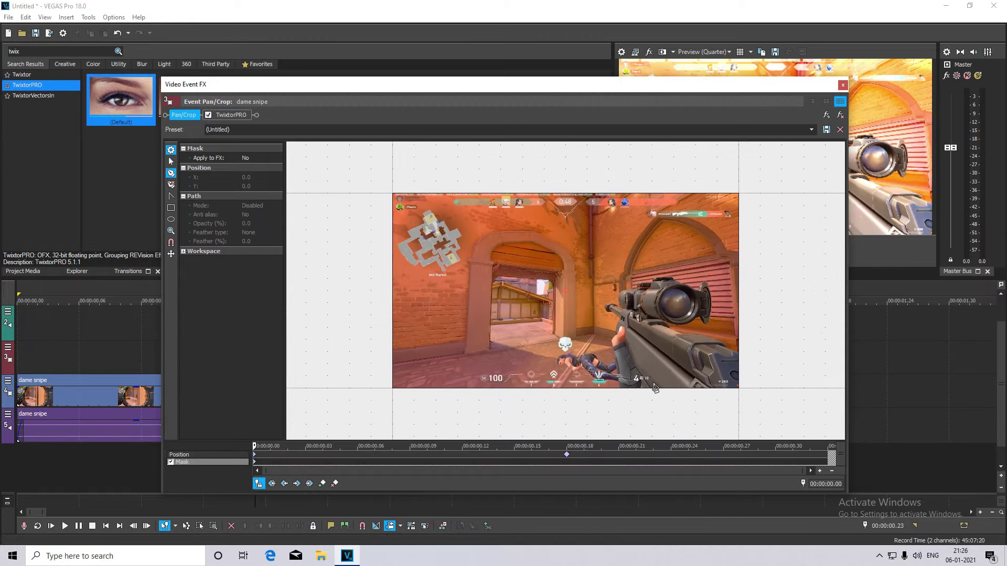
left_click_drag(640, 403, 644, 390)
left_click(643, 376)
left_click(639, 368)
left_click(633, 356)
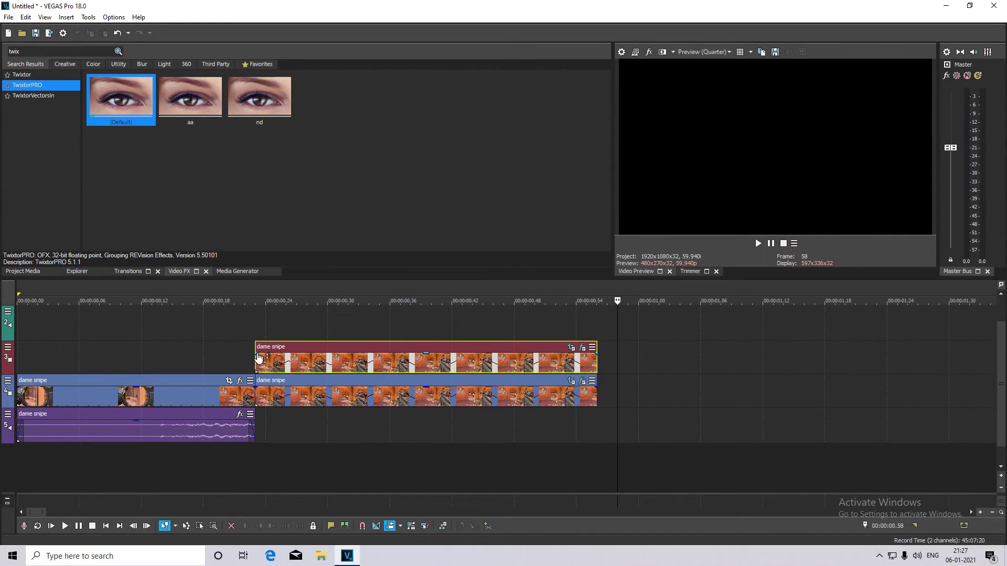
Apply the uni.Ecto effect to the duplicated clip on track 3
left_click(259, 358)
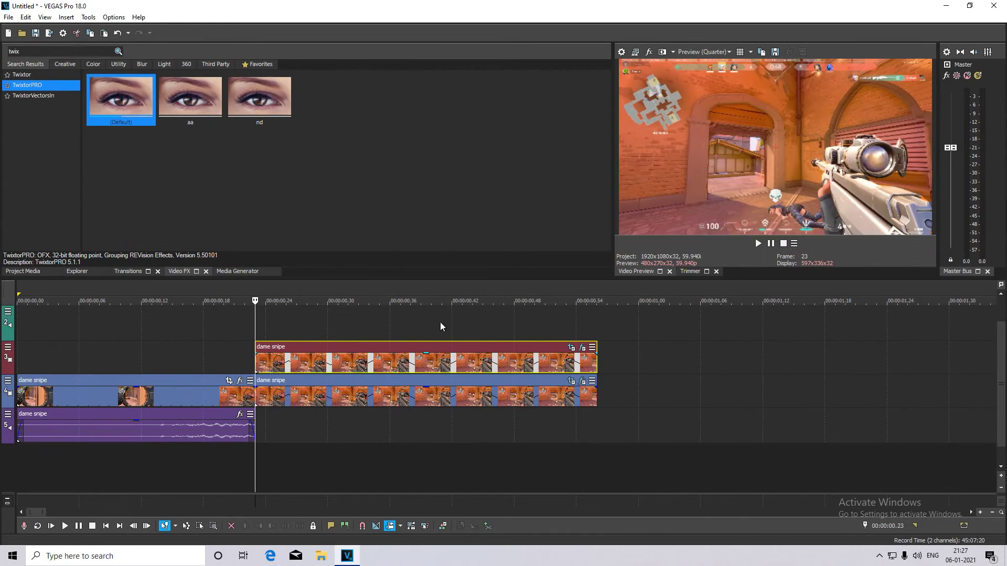
scroll(716, 286, "up", 3)
scroll(452, 350, "down", 1)
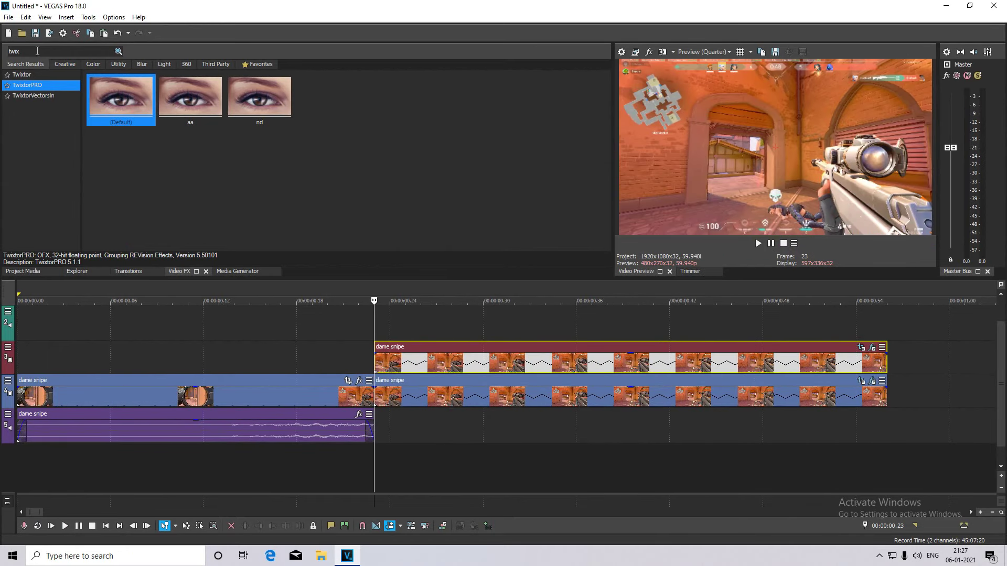
type("ecto")
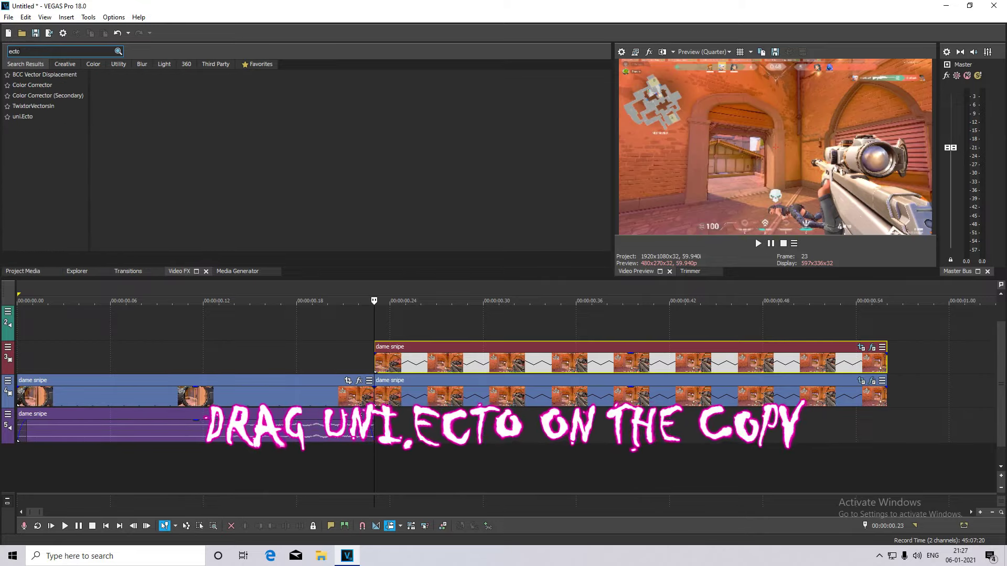
left_click(41, 118)
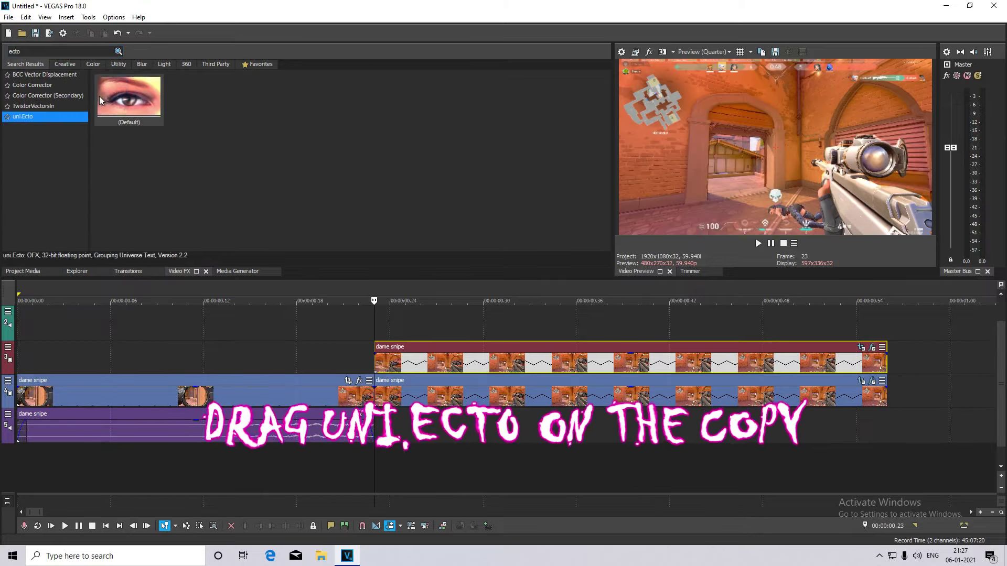
left_click_drag(377, 349, 377, 349)
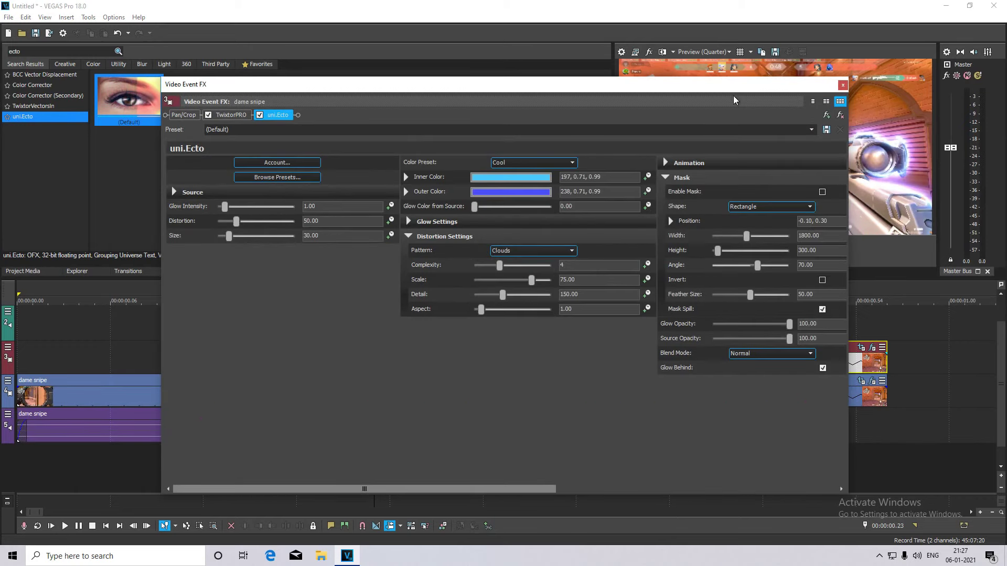
left_click_drag(697, 86, 524, 76)
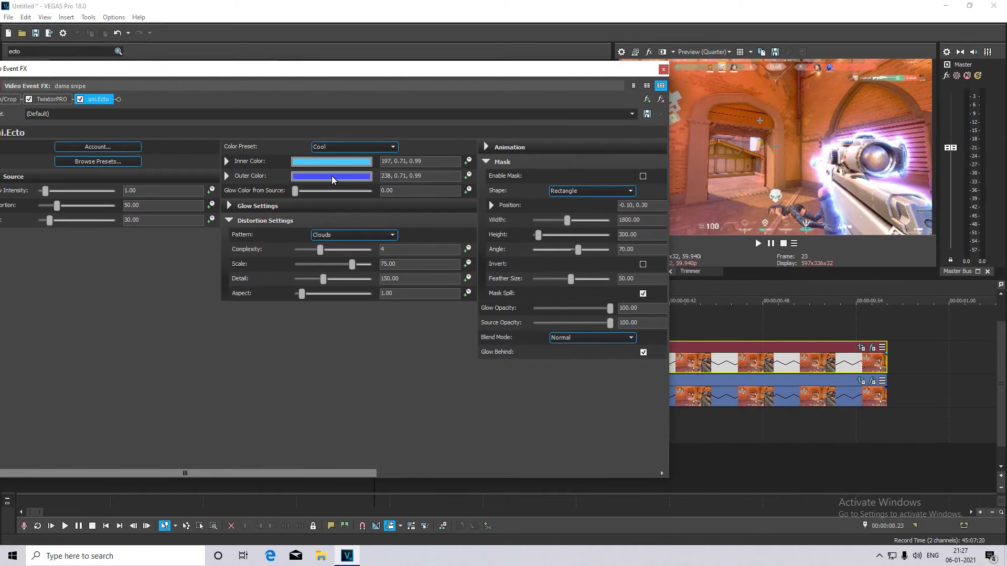
Set uni.Ecto's Pattern to Plasma and its Inner Color to magenta
left_click(321, 252)
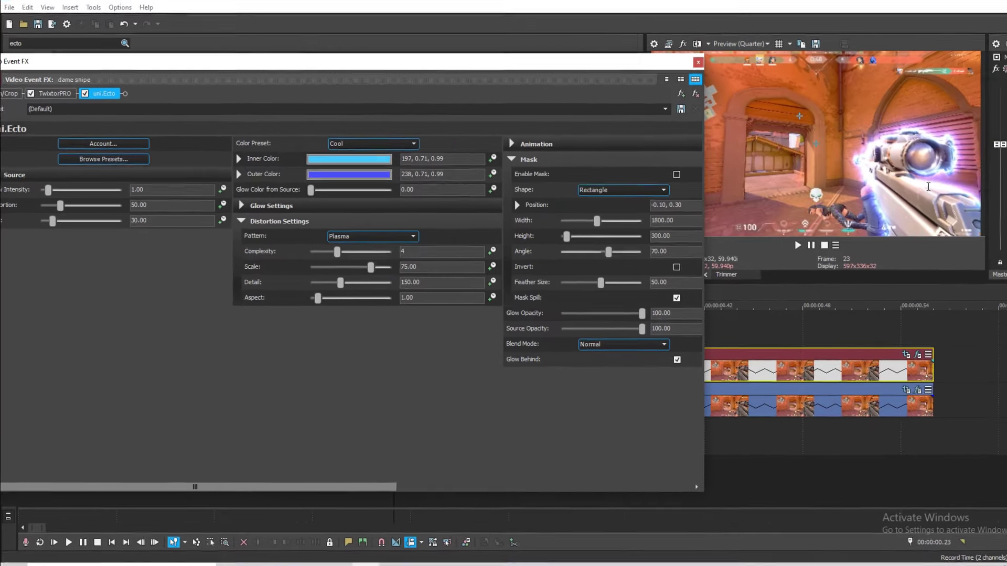
left_click(331, 161)
left_click(366, 205)
left_click_drag(382, 257, 381, 203)
left_click(656, 201)
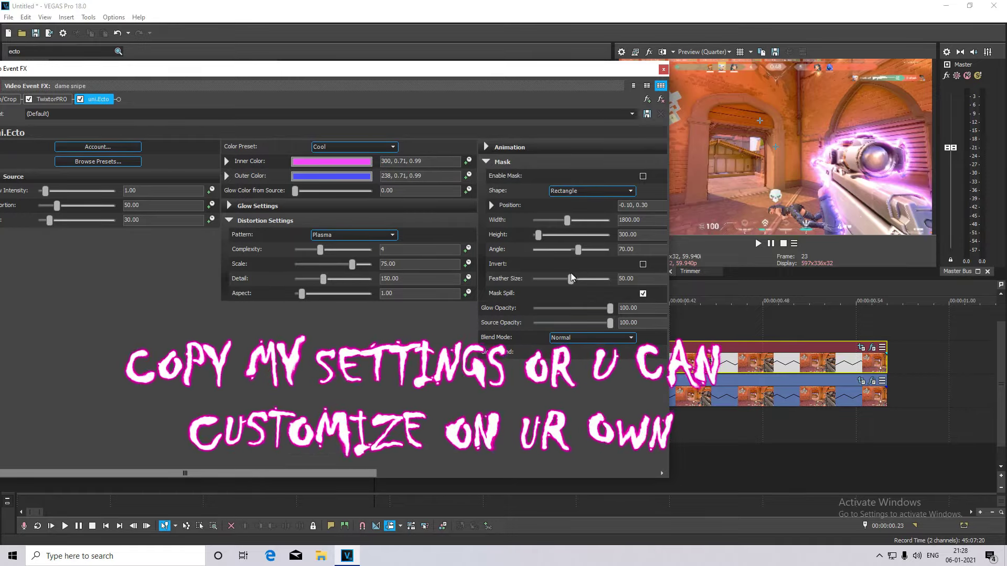
mouse_move(483, 70)
left_mouse_down()
mouse_move(557, 60)
mouse_move(525, 65)
left_mouse_up()
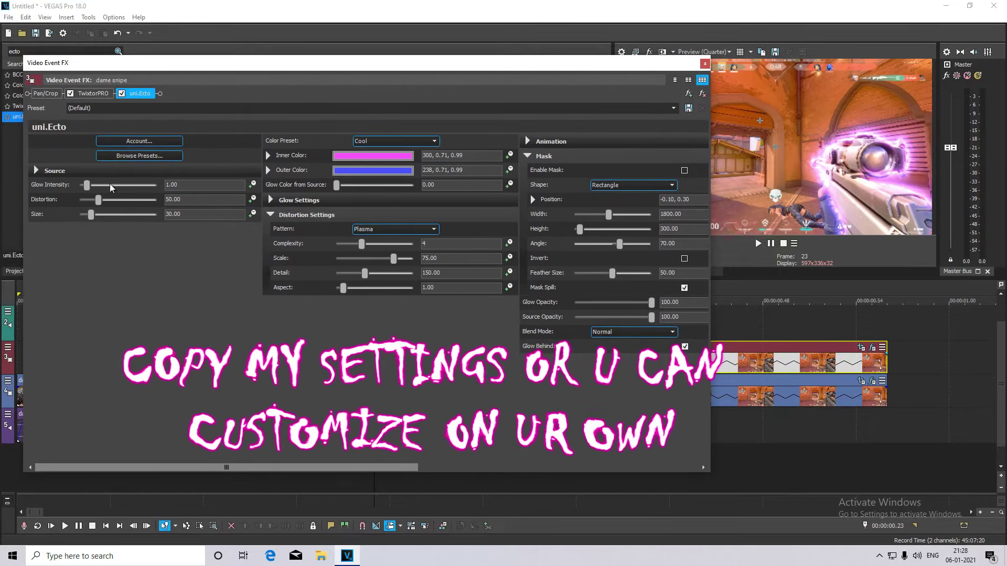
mouse_move(86, 185)
left_mouse_down()
mouse_move(114, 201)
mouse_move(102, 216)
left_mouse_up()
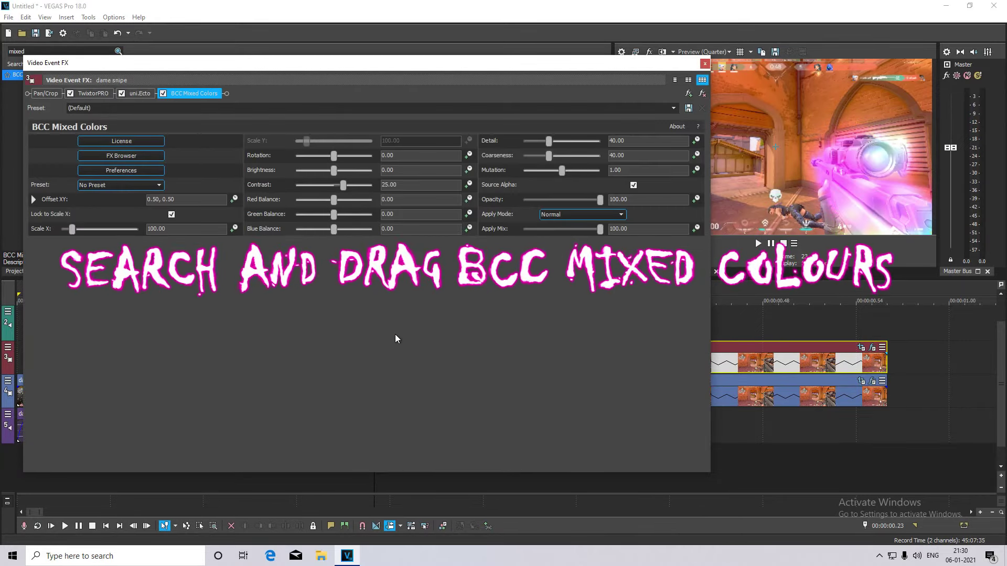
Set BCC Mixed Colors' apply mode to Screen, raise Mutation and drop Coarseness to 10
left_click(620, 214)
left_click(576, 247)
mouse_move(562, 171)
left_mouse_down()
mouse_move(572, 170)
mouse_move(529, 185)
left_mouse_up()
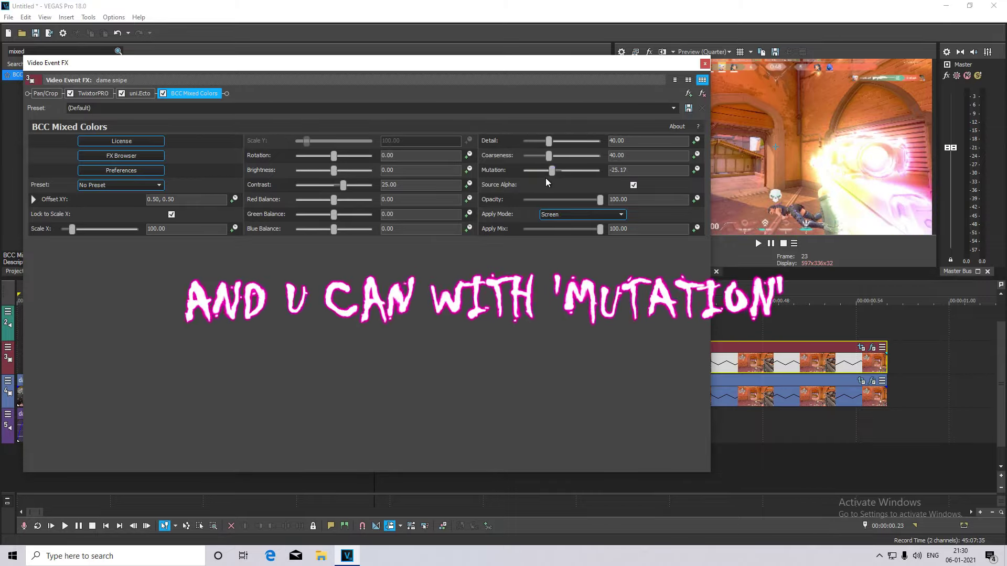
left_click_drag(529, 186, 533, 188)
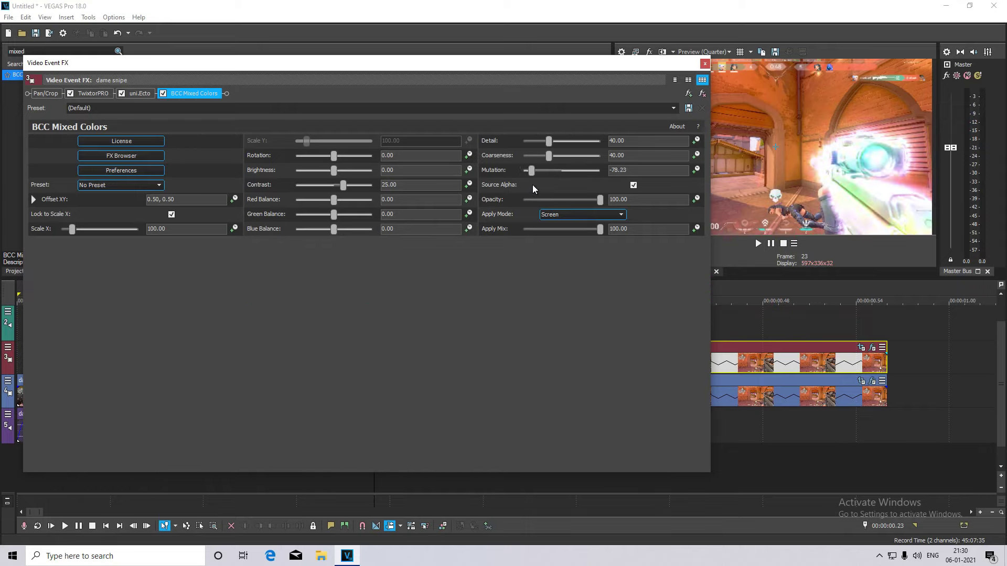
left_click_drag(549, 156, 574, 162)
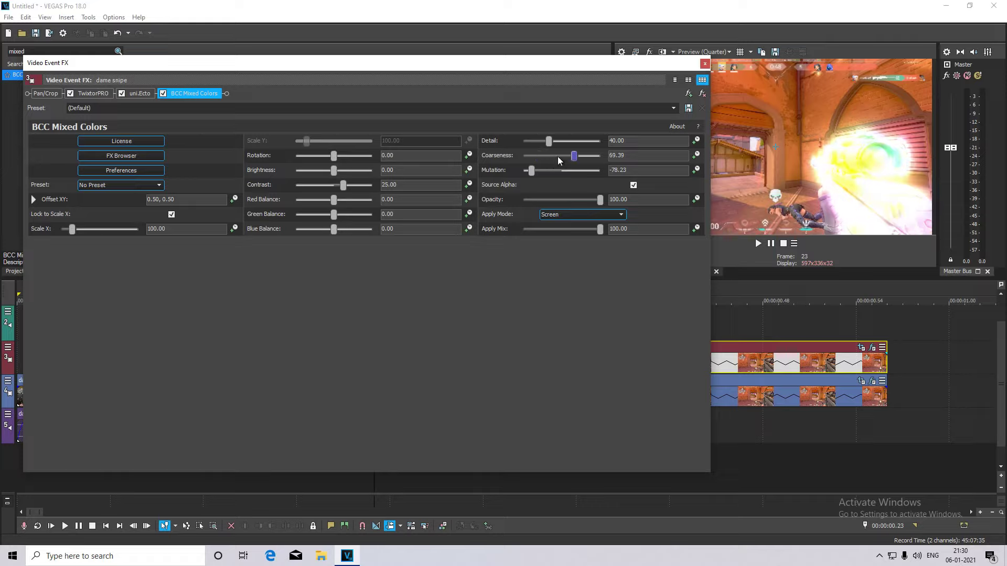
mouse_move(546, 157)
left_mouse_down()
mouse_move(523, 157)
mouse_move(548, 171)
left_mouse_up()
Fine-tune Mutation, stretch Scale X to 190.48, raise green balance and lower red and blue
left_click_drag(72, 230, 91, 229)
mouse_move(334, 214)
left_mouse_down()
mouse_move(344, 214)
mouse_move(329, 229)
left_mouse_up()
left_click_drag(334, 199, 323, 199)
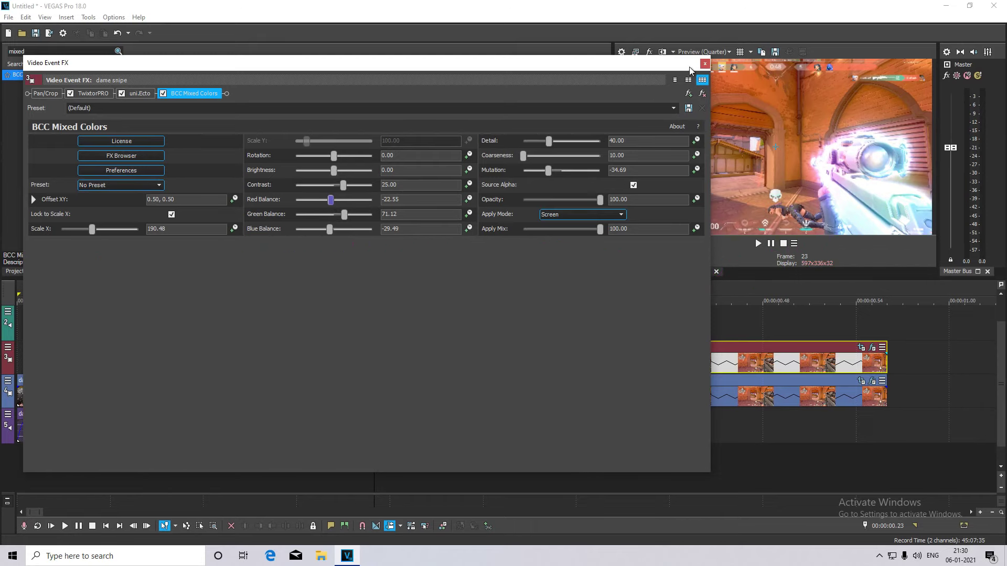
Close the Video Event FX window and play back the edit to preview the glow
left_click(705, 64)
scroll(753, 323, "down", 5)
scroll(753, 324, "up", 4)
left_click(758, 244)
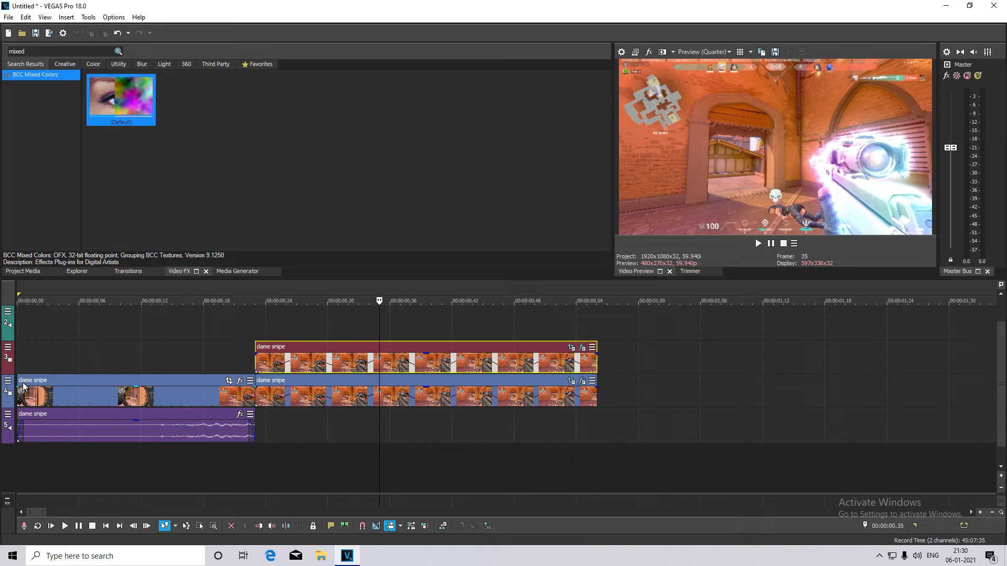
Search Video FX for 'warpbu' and apply S_WarpBubble to the duplicated top clip
left_click(23, 387)
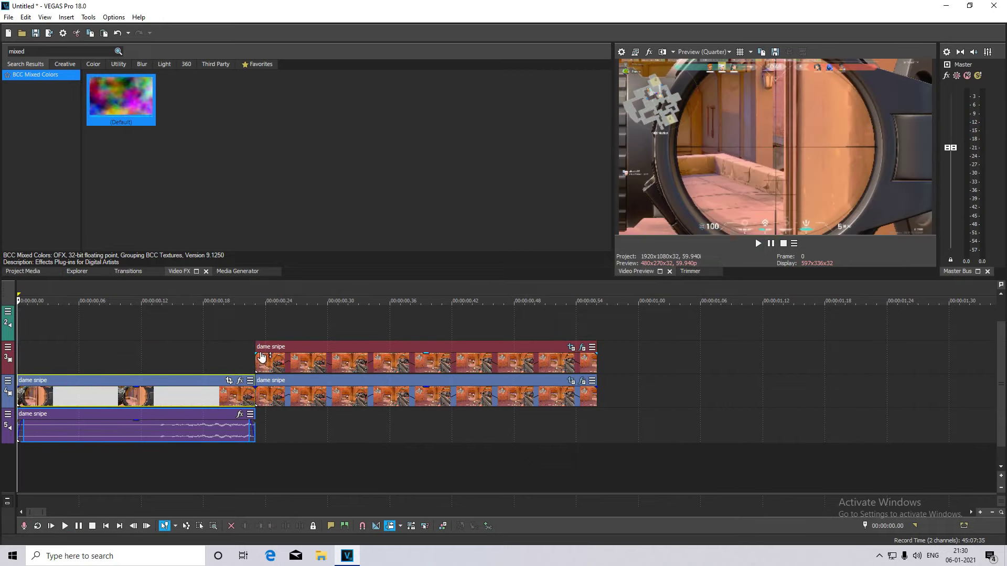
left_click(263, 357)
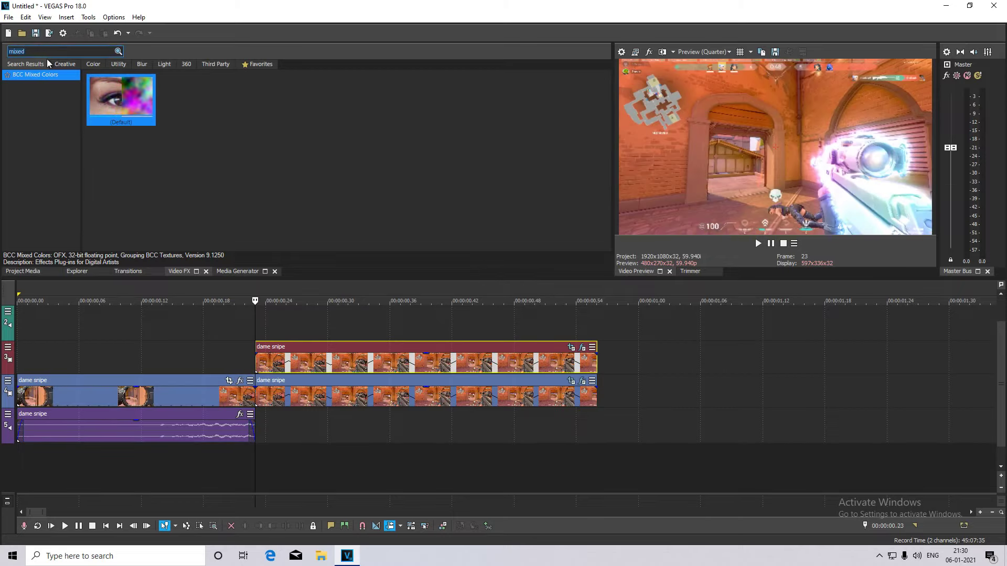
type("camer")
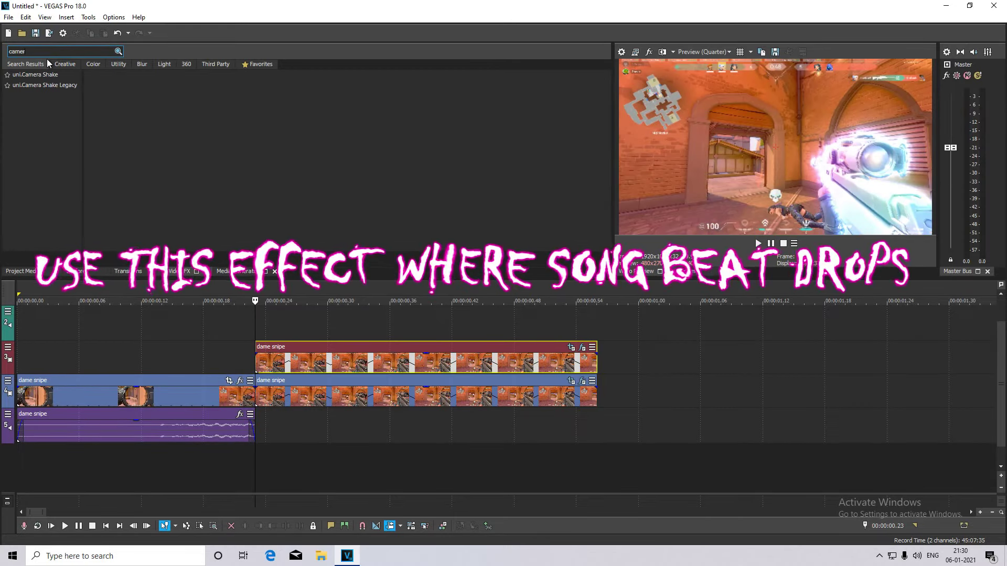
key("BackSpace")
key("BackSpace")
key("BackSpace")
type("w")
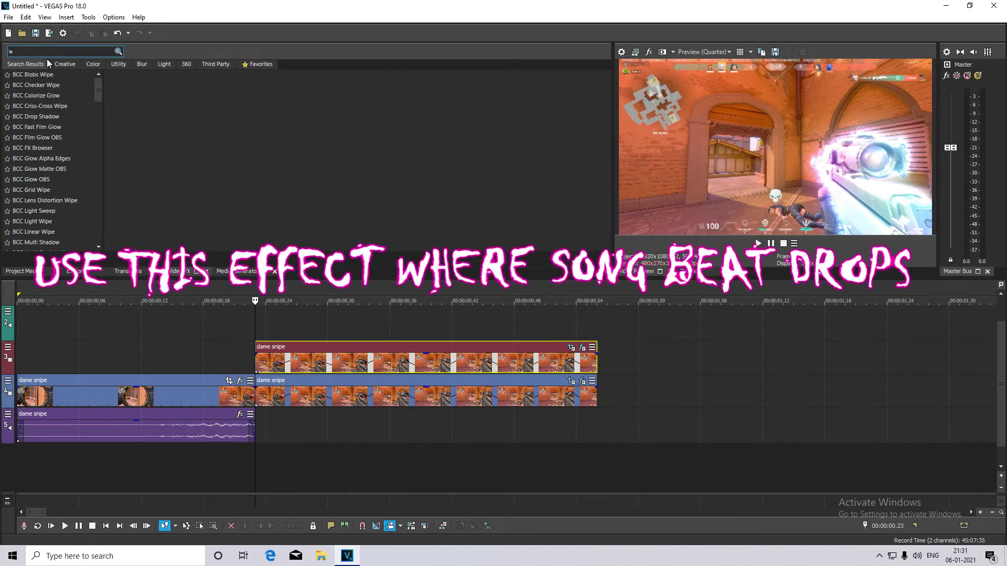
type("arpbu")
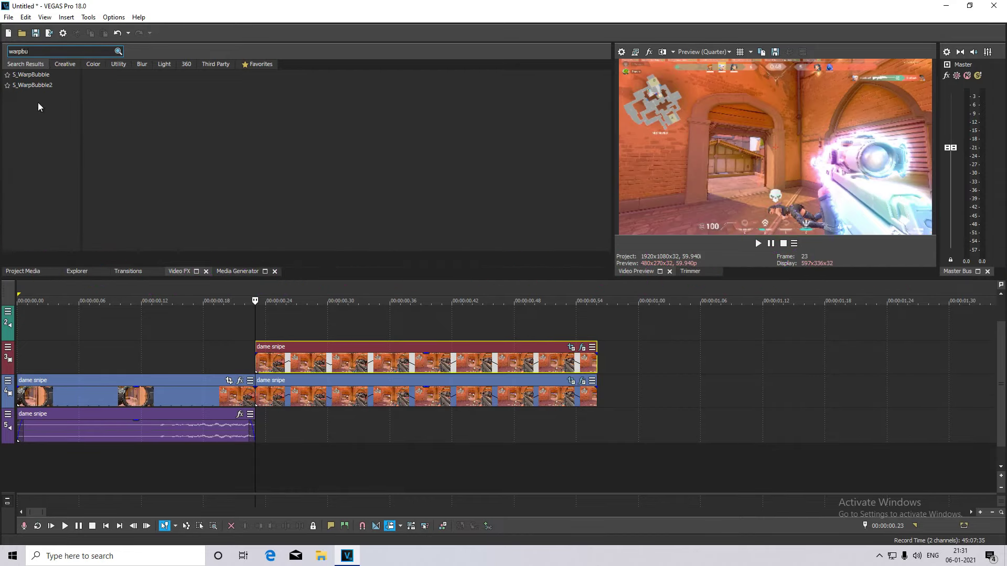
left_click_drag(187, 99, 258, 353)
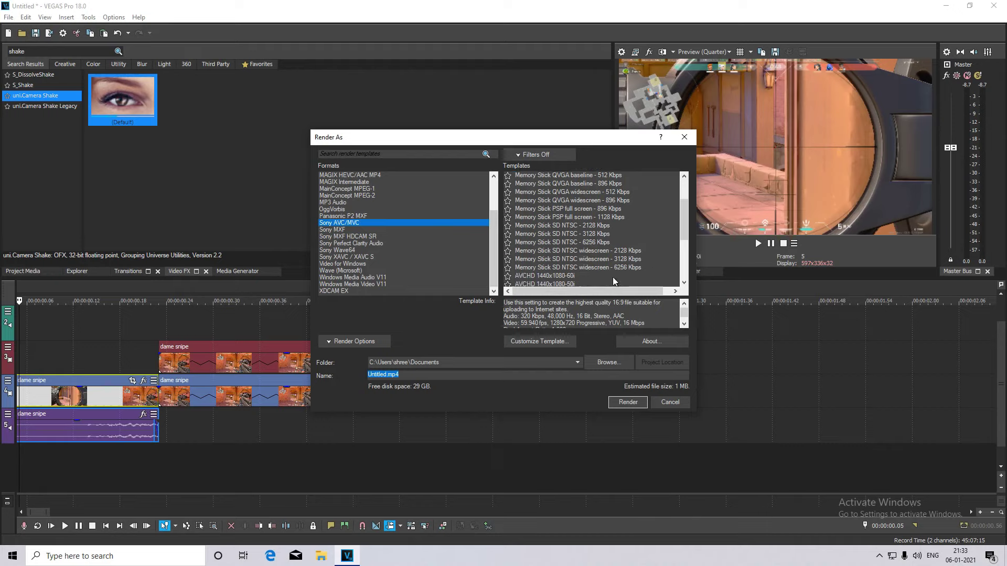
Render with the youthoob template to demo.mp4 and open the result in the media player
scroll(611, 278, "down", 2)
left_click(559, 275)
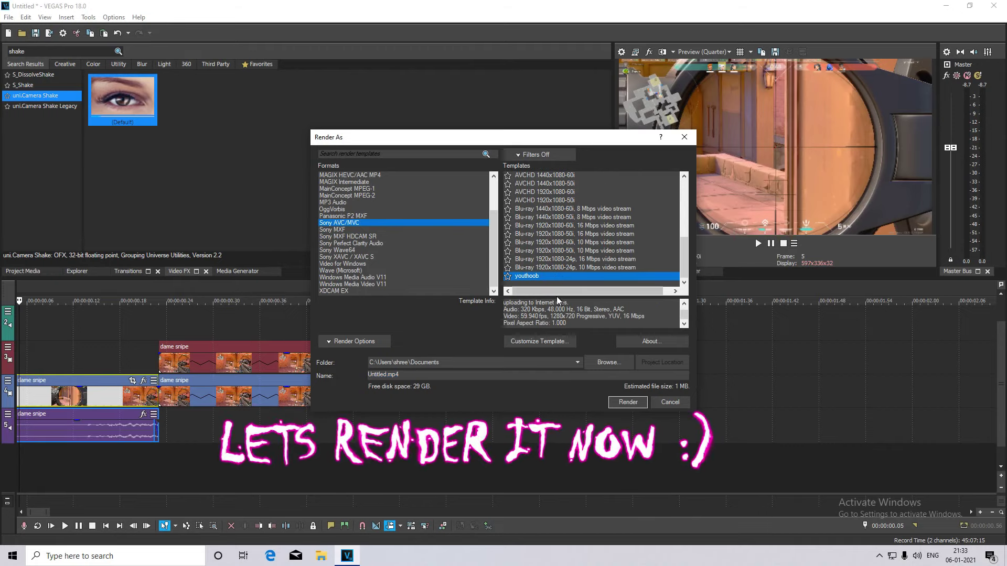
double_click(376, 375)
type("d")
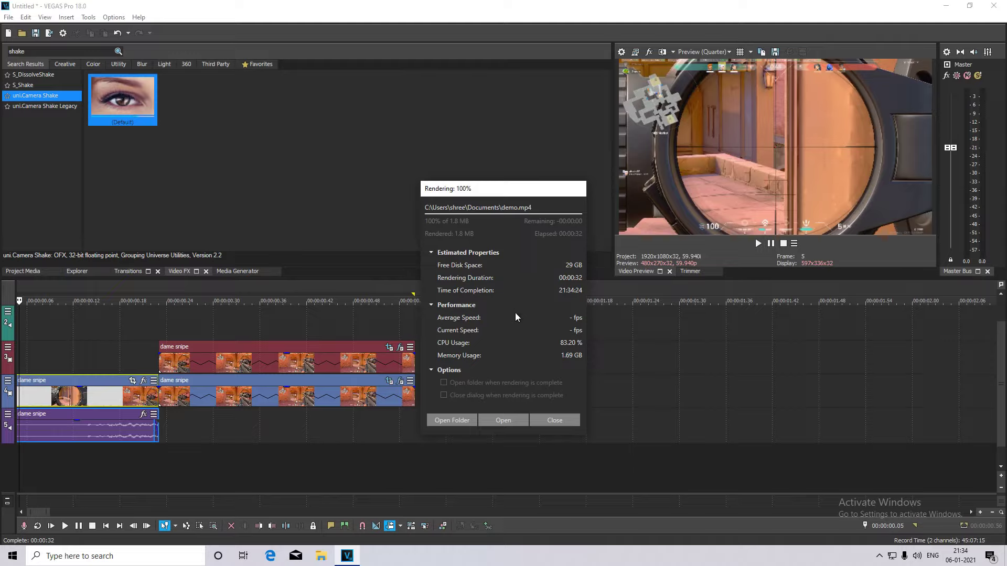
left_click(504, 423)
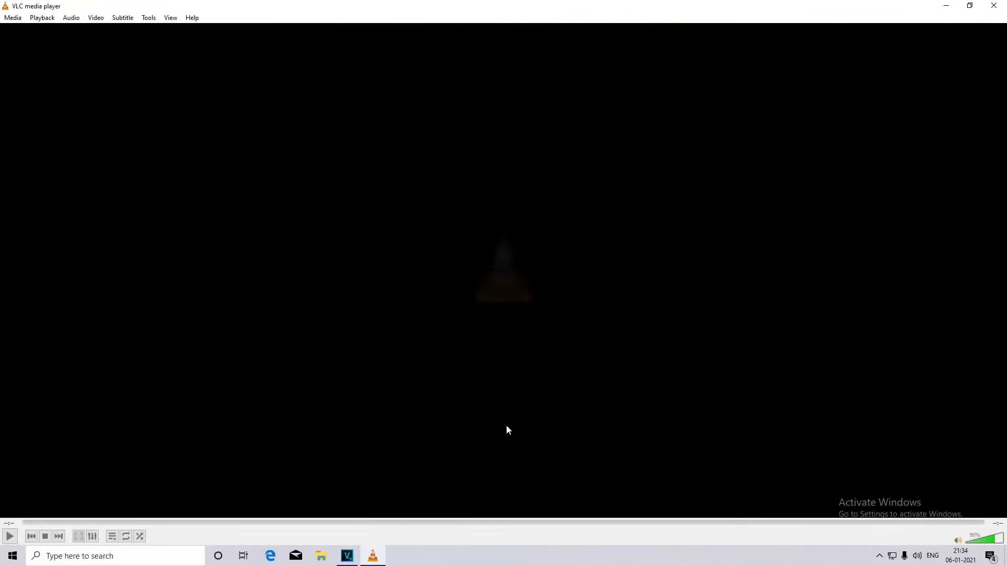